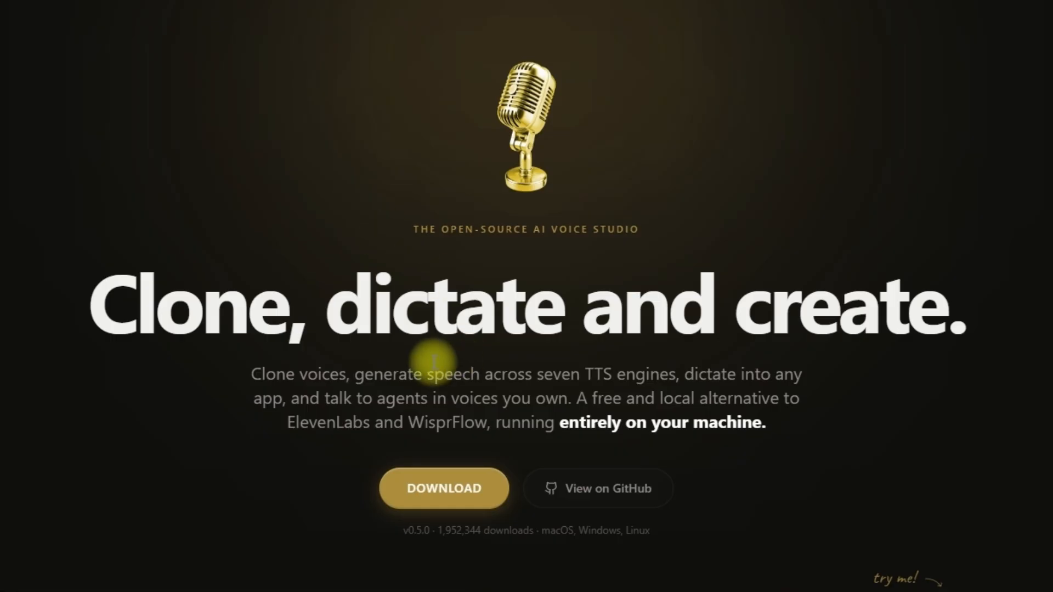
Look through the Voicebox home page, including its description, web address, demo of voice profiles, and feature sections.
drag(244, 375, 338, 399)
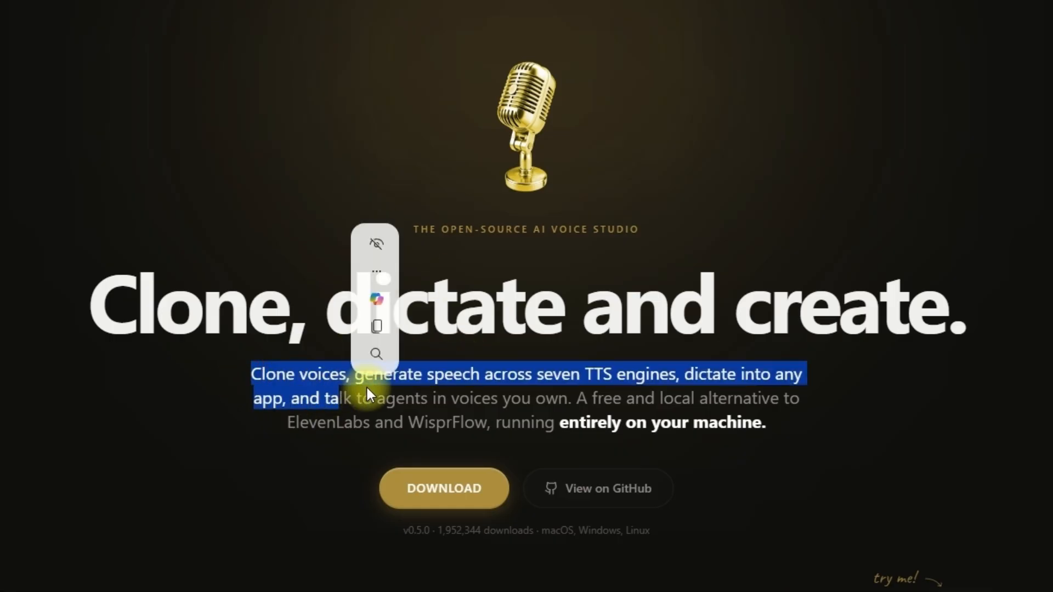
click(546, 393)
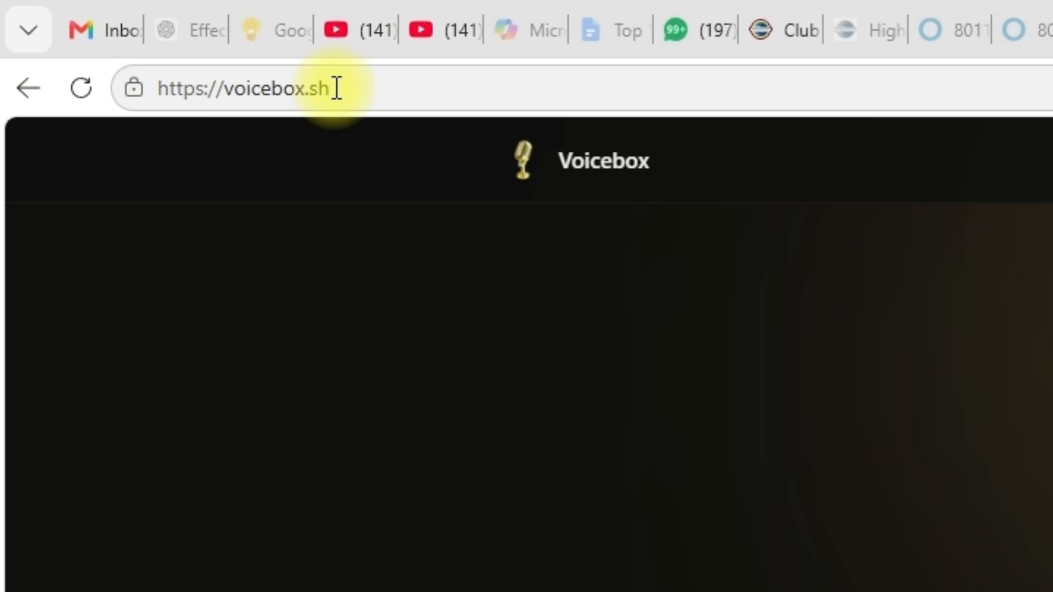
click(336, 88)
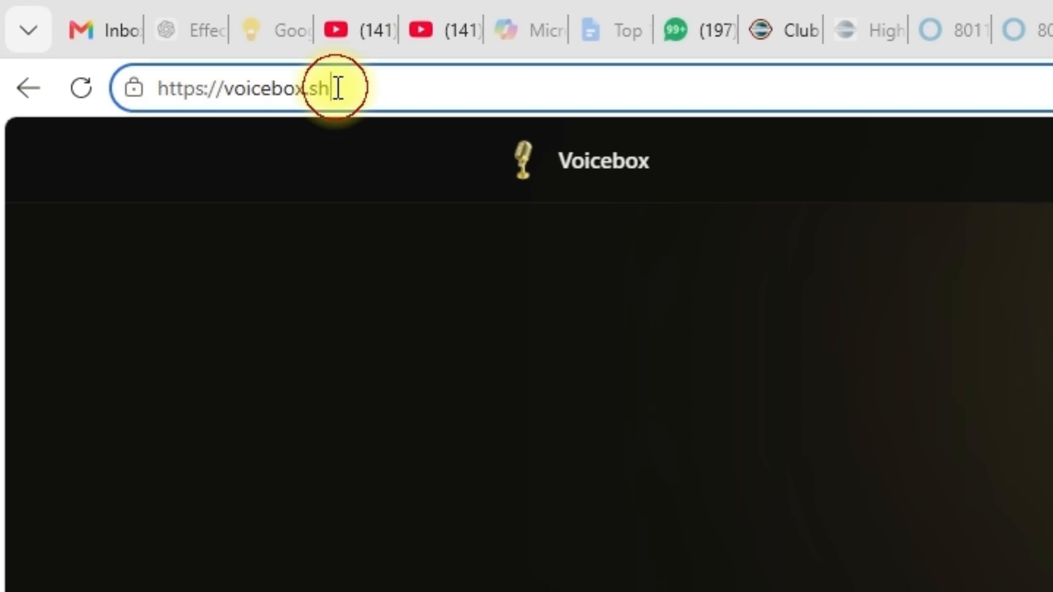
key(Escape)
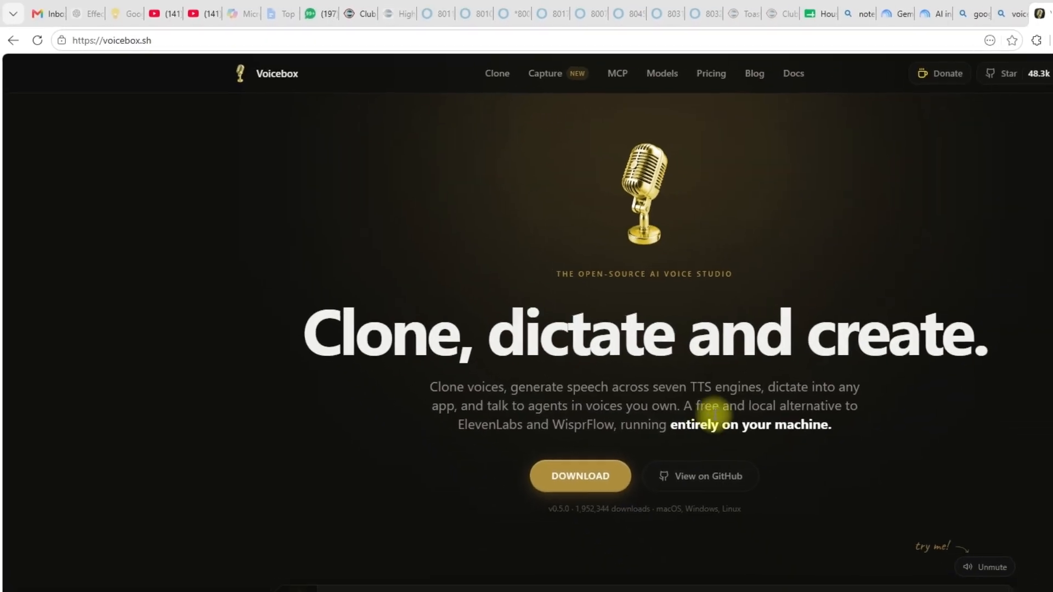
scroll(548, 439, down, 5)
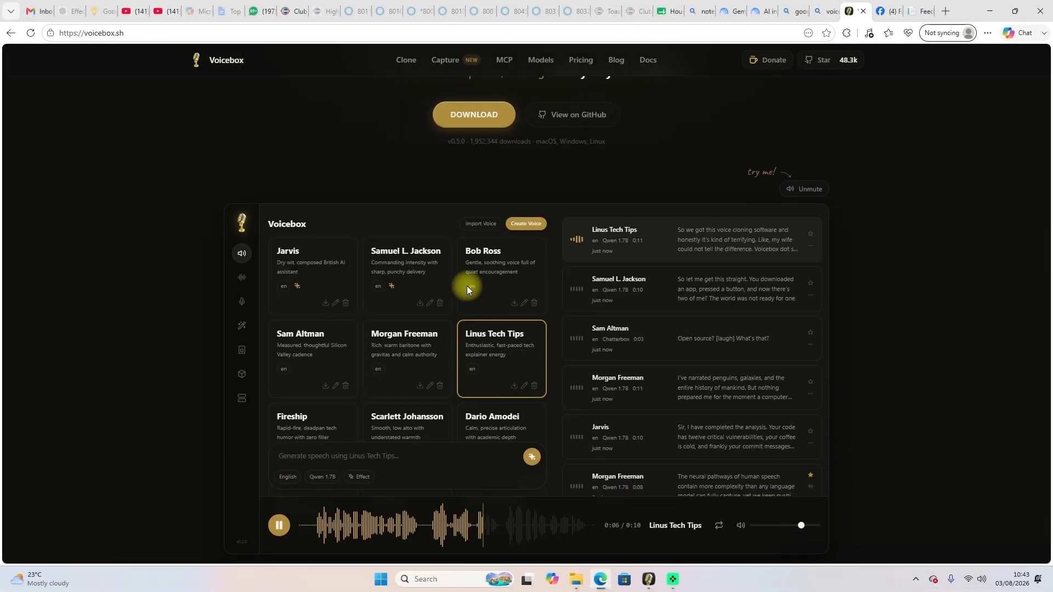
scroll(426, 343, down, 4)
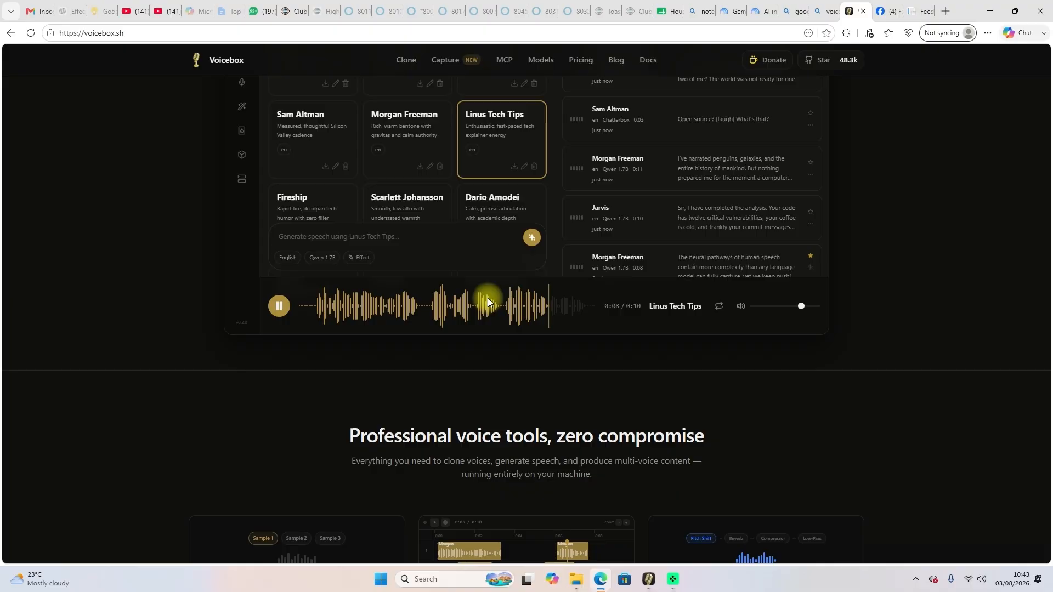
scroll(488, 298, down, 5)
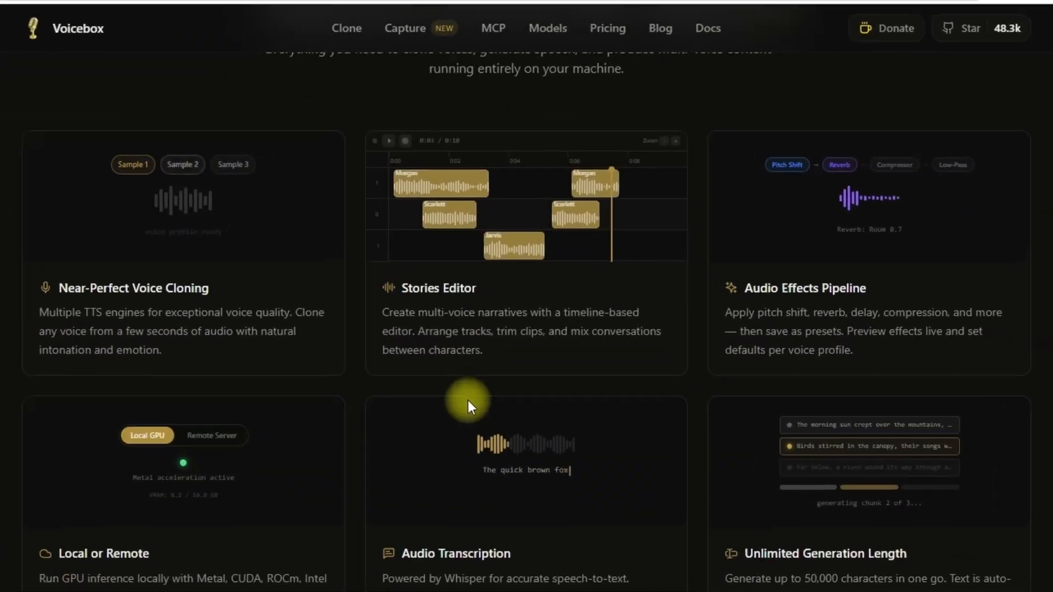
scroll(467, 409, down, 15)
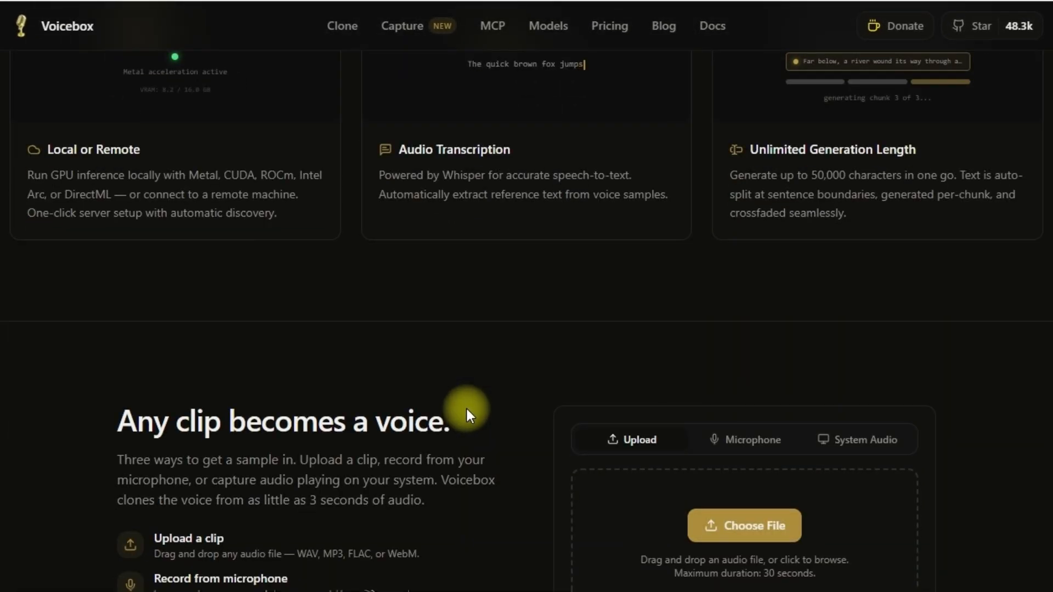
scroll(467, 417, up, 10)
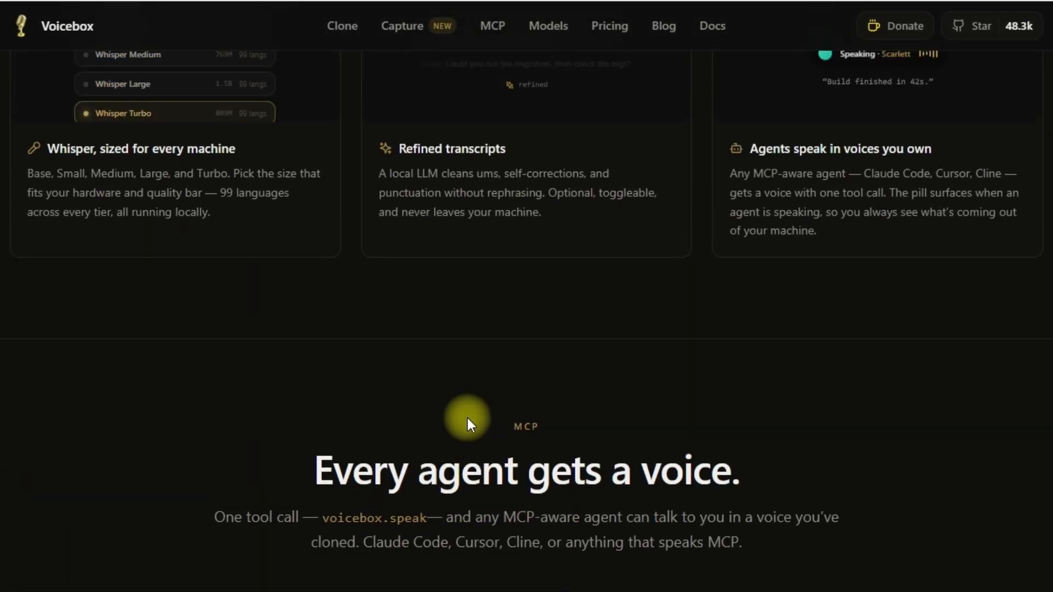
scroll(466, 414, up, 10)
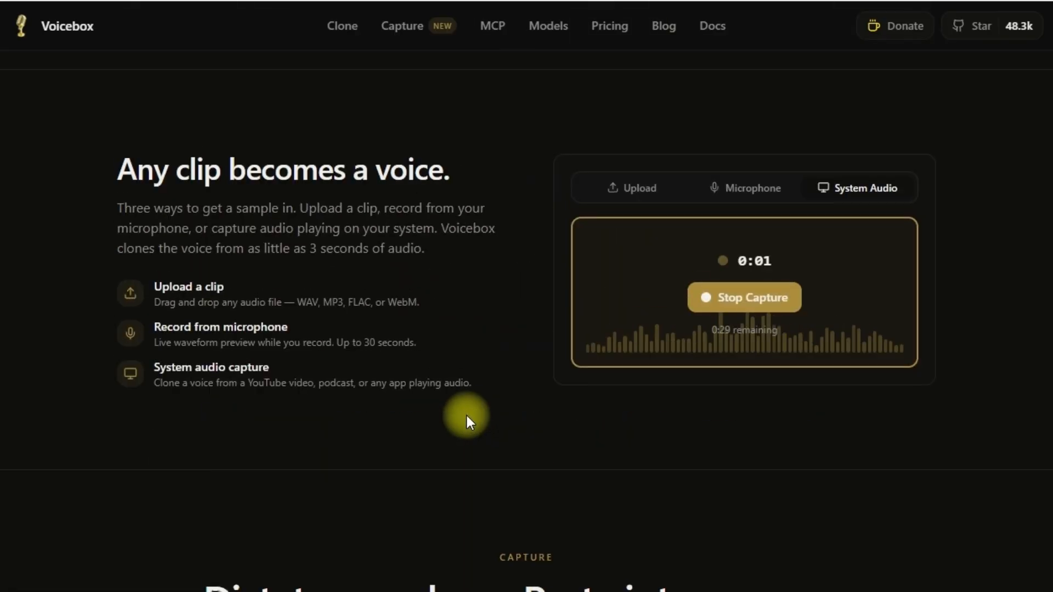
scroll(429, 405, up, 6)
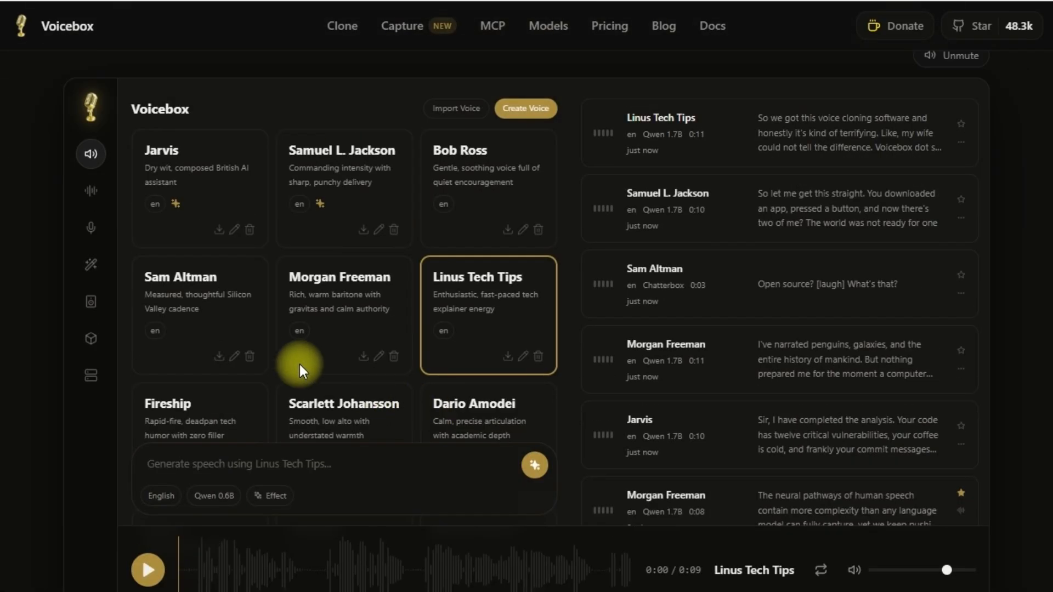
scroll(553, 328, up, 5)
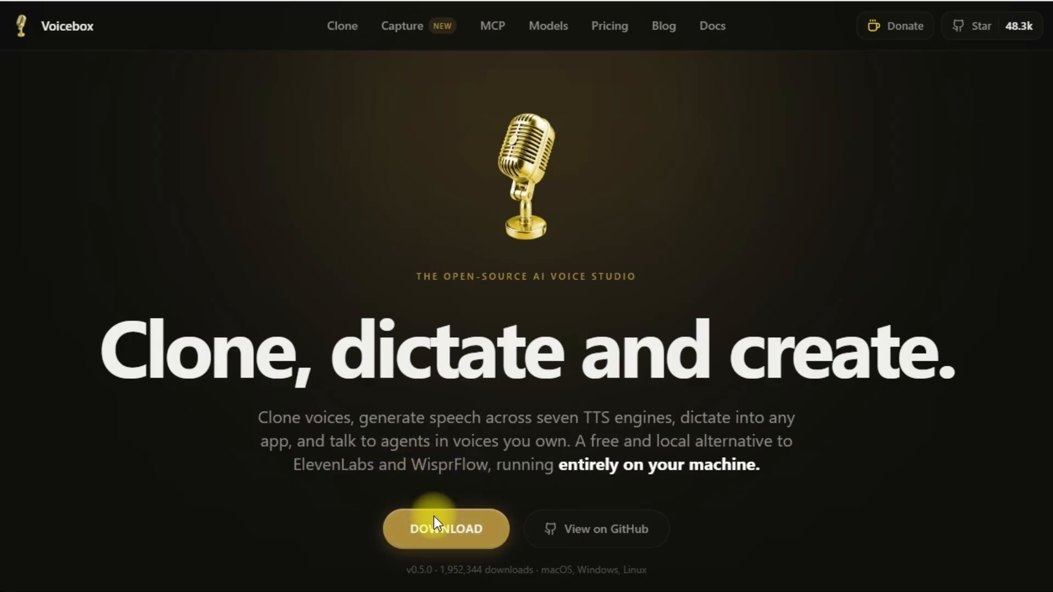
Download the Windows installer from the Voicebox website and look over the download page.
click(447, 523)
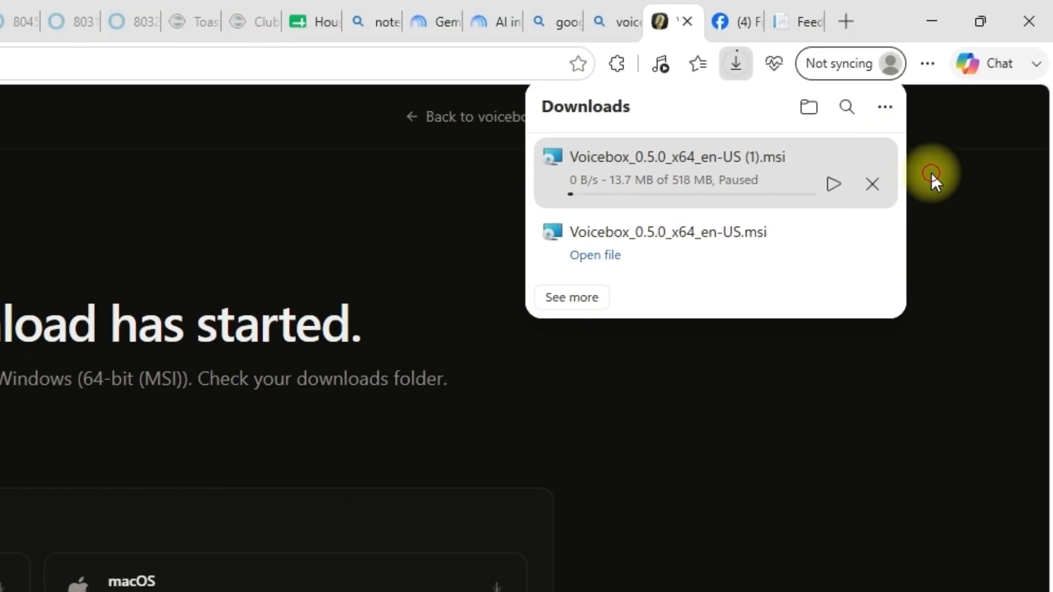
click(931, 173)
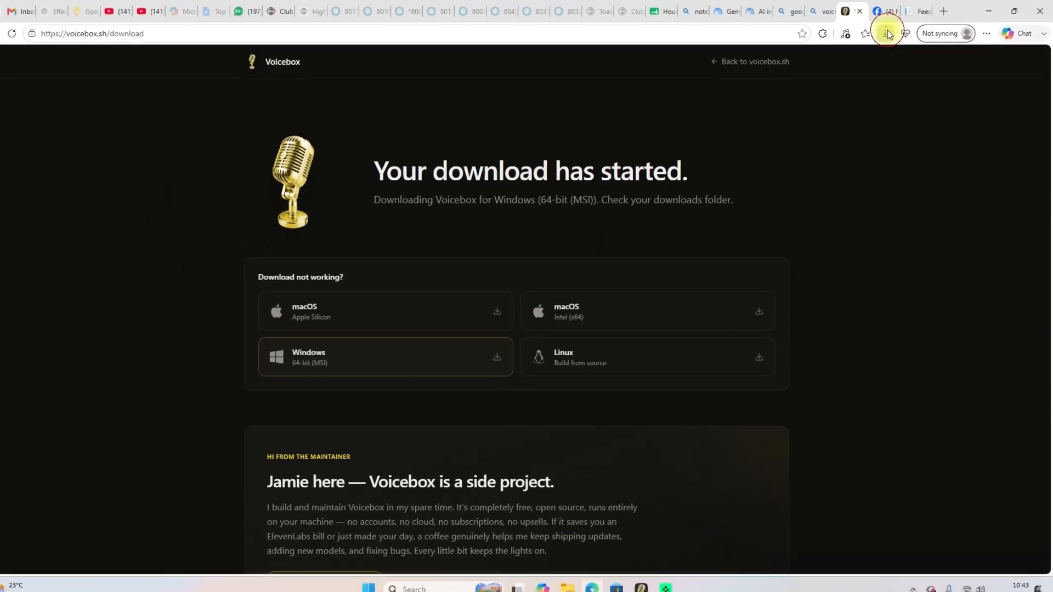
click(855, 39)
click(889, 35)
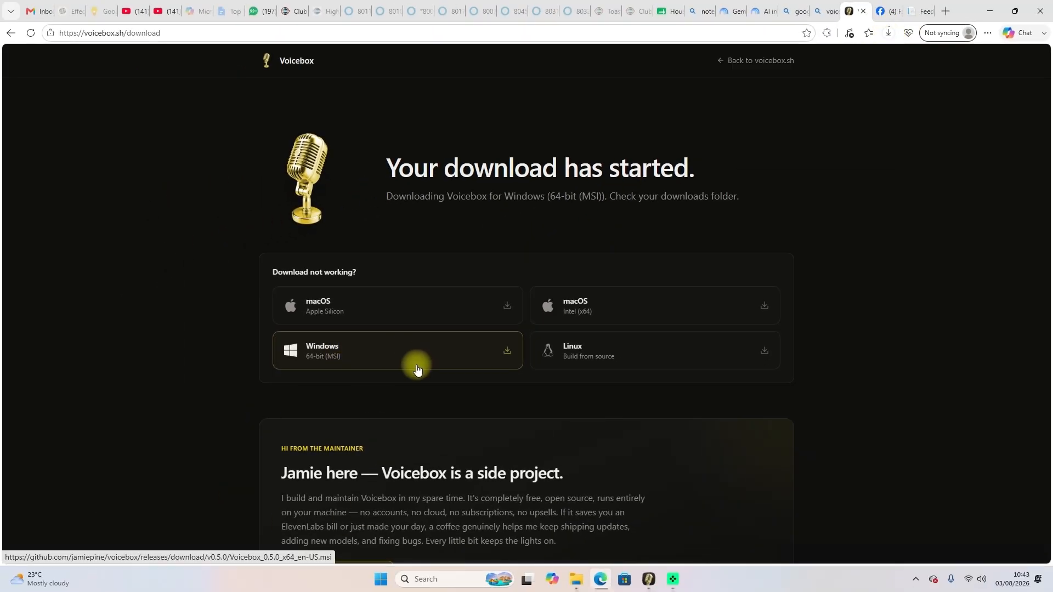
scroll(404, 427, down, 4)
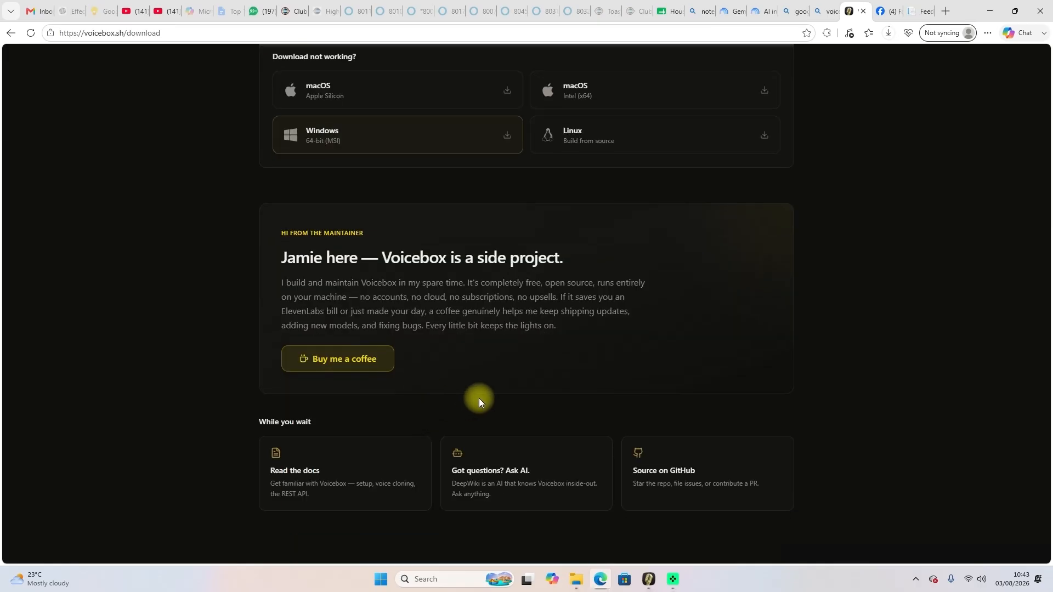
Find the installed Voicebox app on the computer, launch it and maximize its window.
click(381, 579)
text(voi)
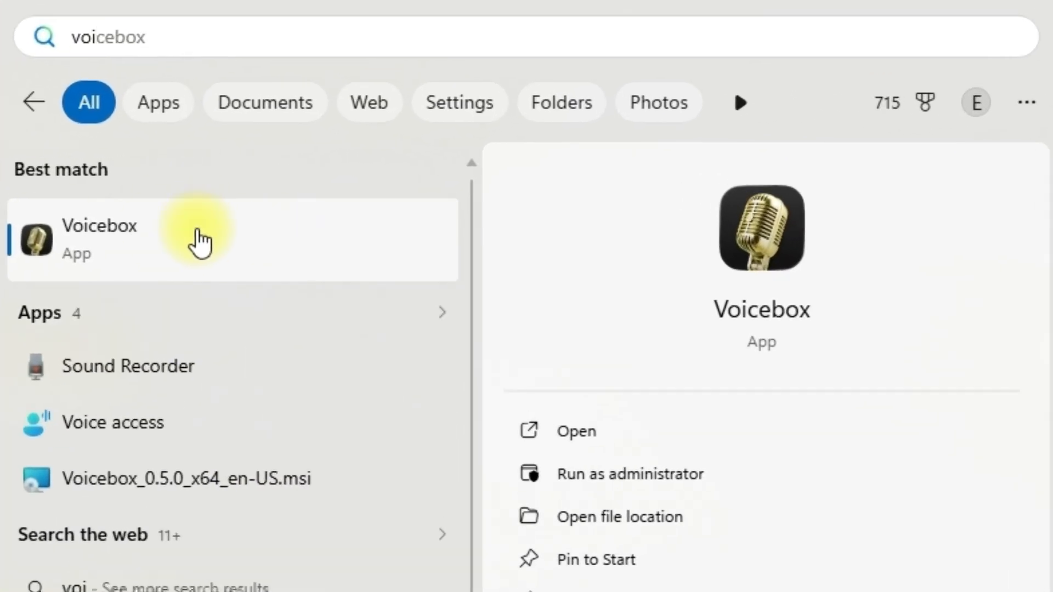
click(201, 241)
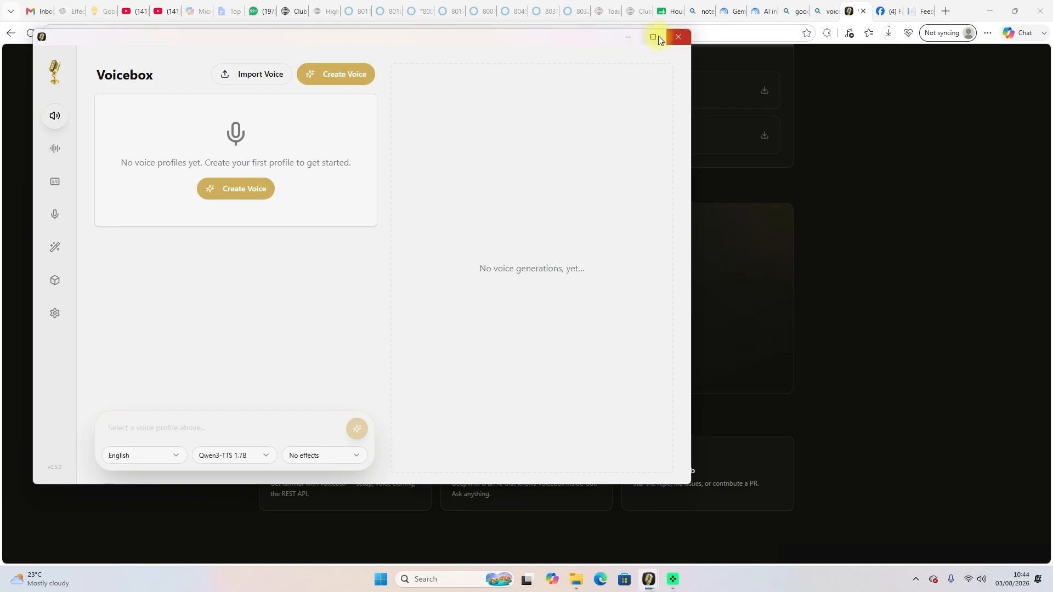
click(658, 37)
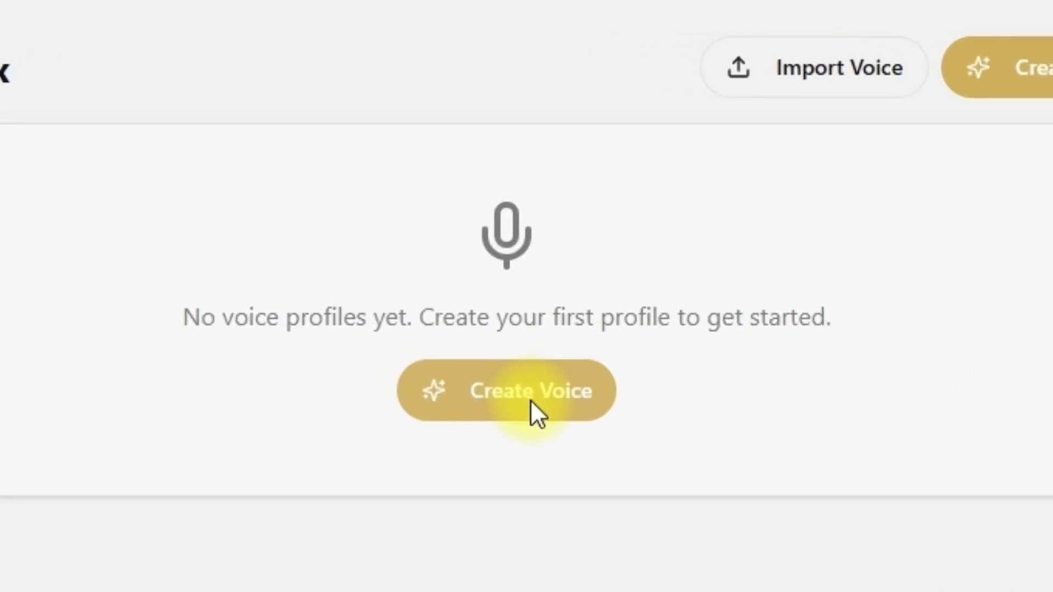
Start a new voice profile cloned from audio, and record and transcribe a microphone sample for it.
click(535, 393)
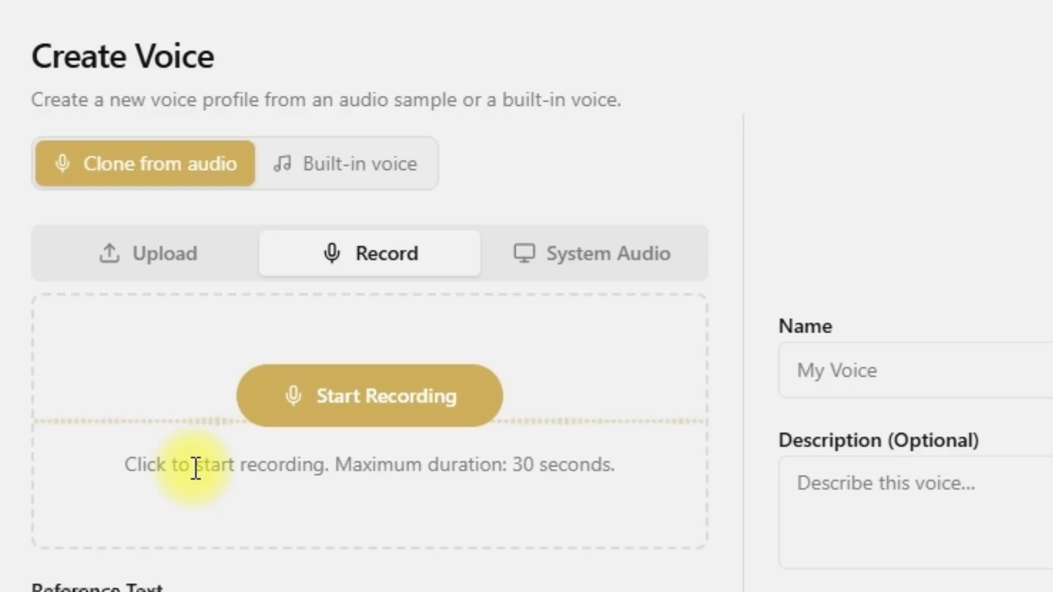
drag(335, 467, 625, 466)
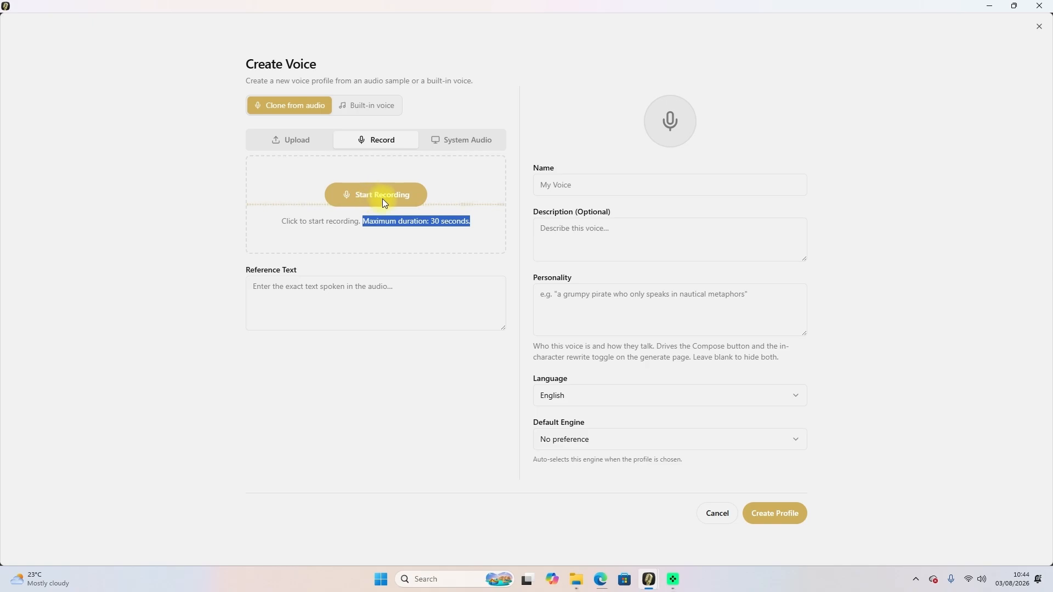
click(384, 199)
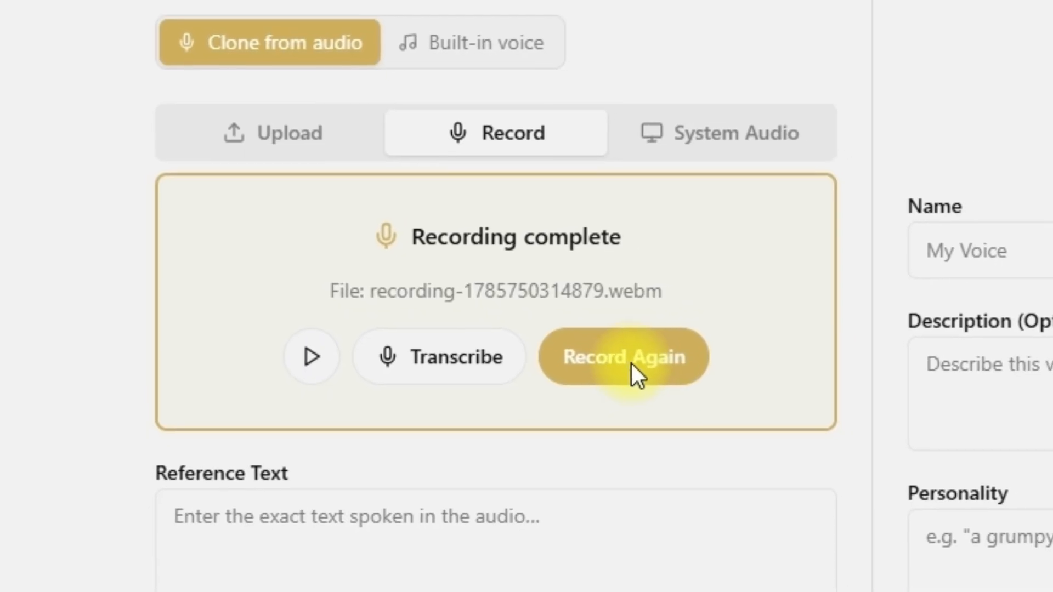
click(450, 358)
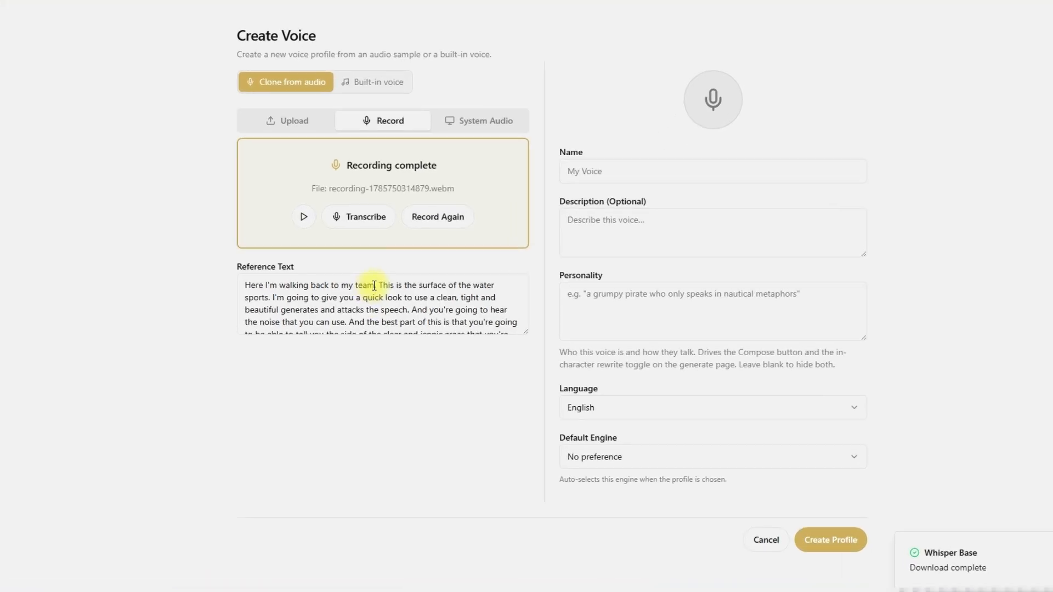
Replace the first sentence of the reference text with "Hello and welcome back to my channel" and review the rest of the transcript.
drag(367, 288, 189, 268)
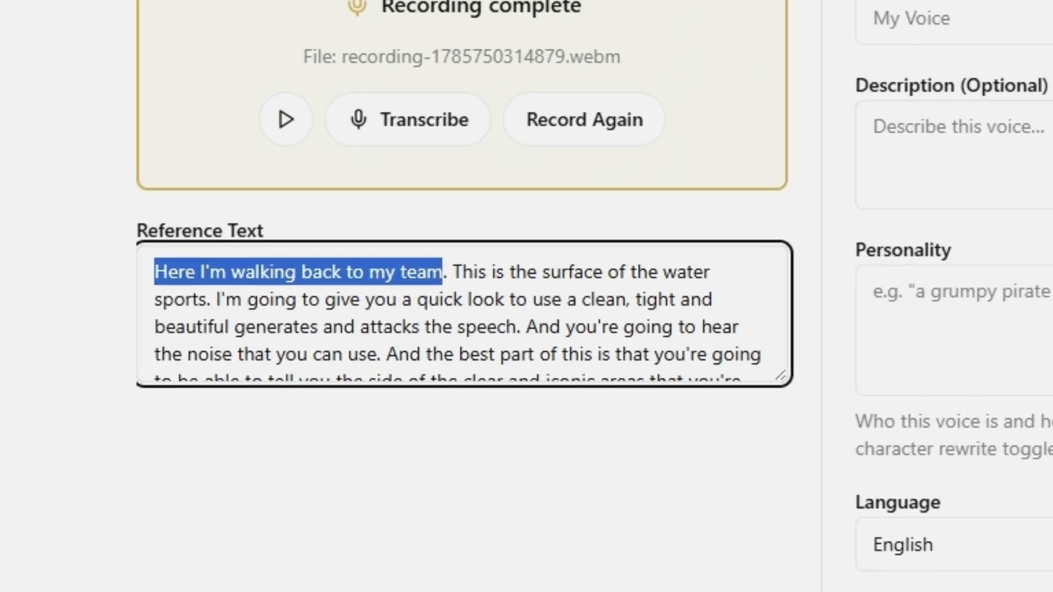
text(Hello and we)
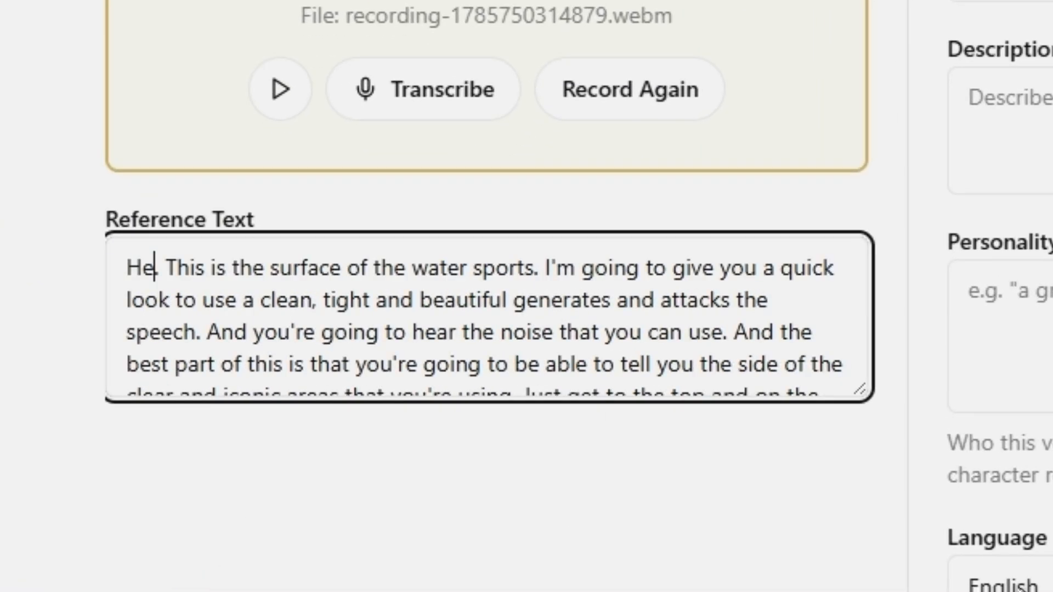
text(lcome back to09)
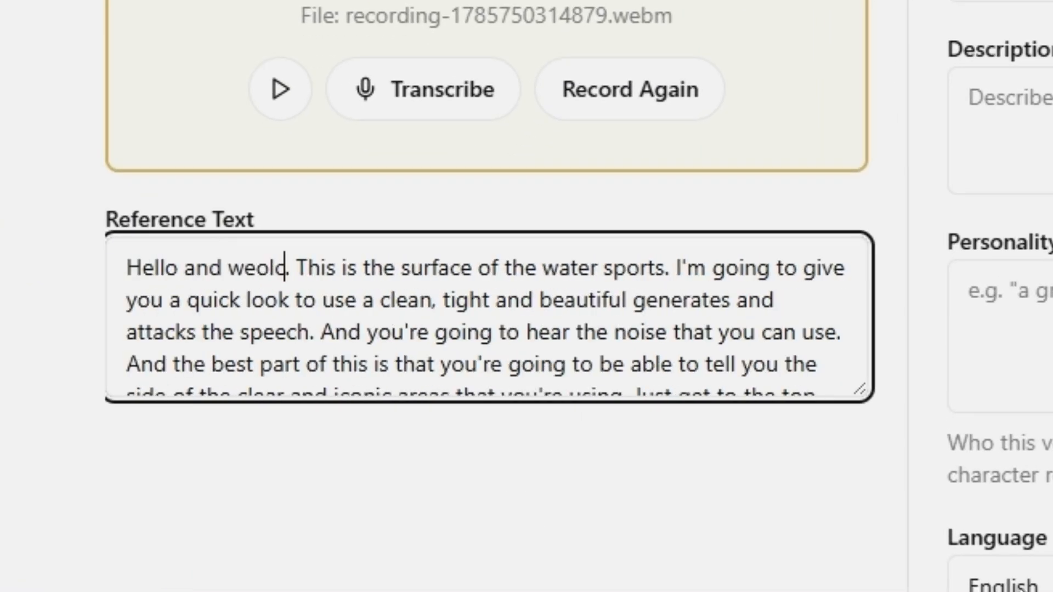
key(BackSpace)
key(BackSpace)
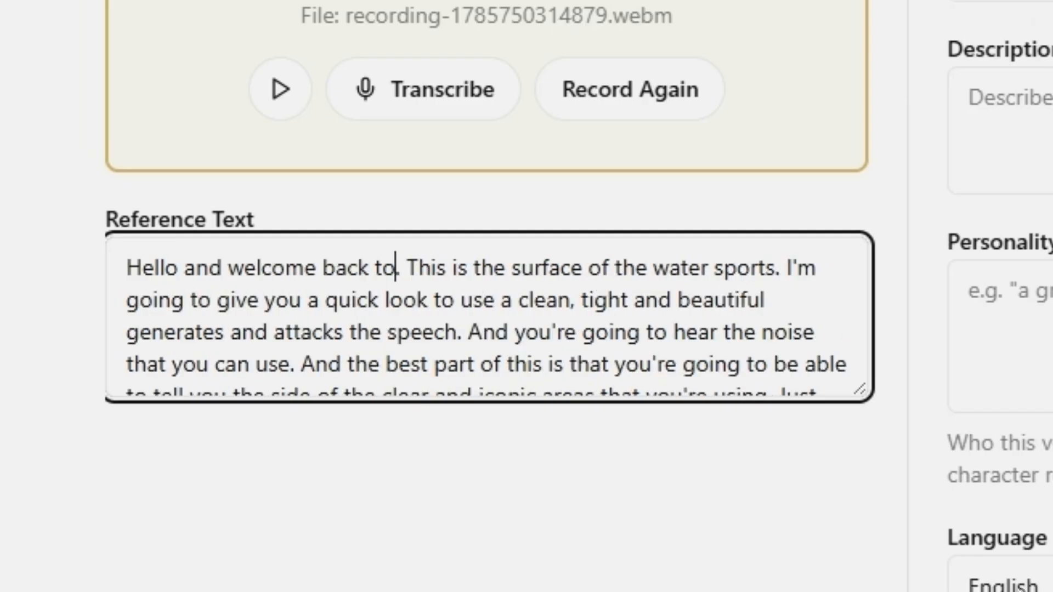
text(my channel)
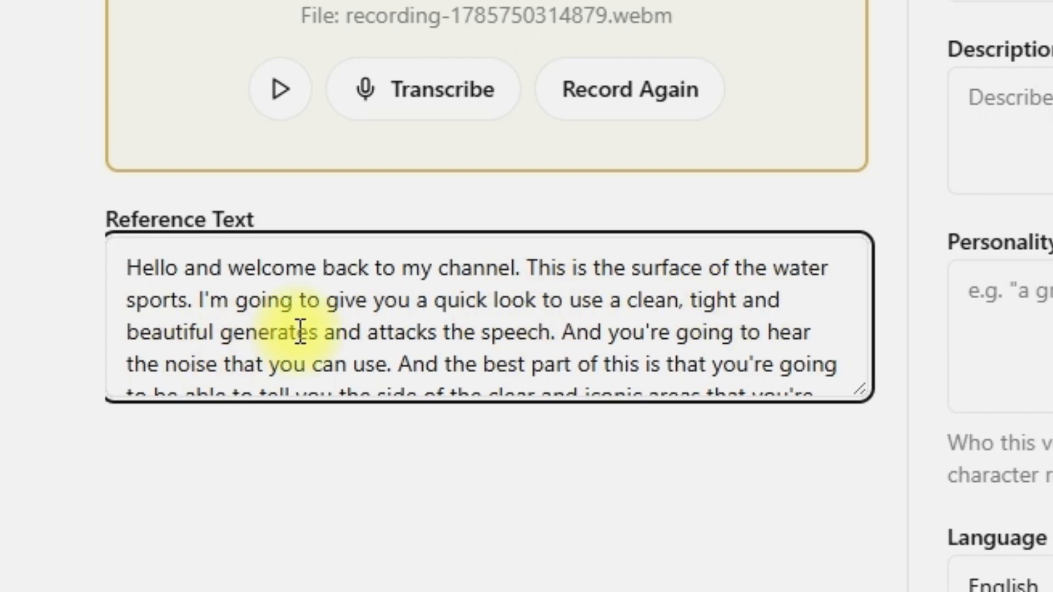
scroll(193, 326, down, 2)
scroll(193, 326, up, 2)
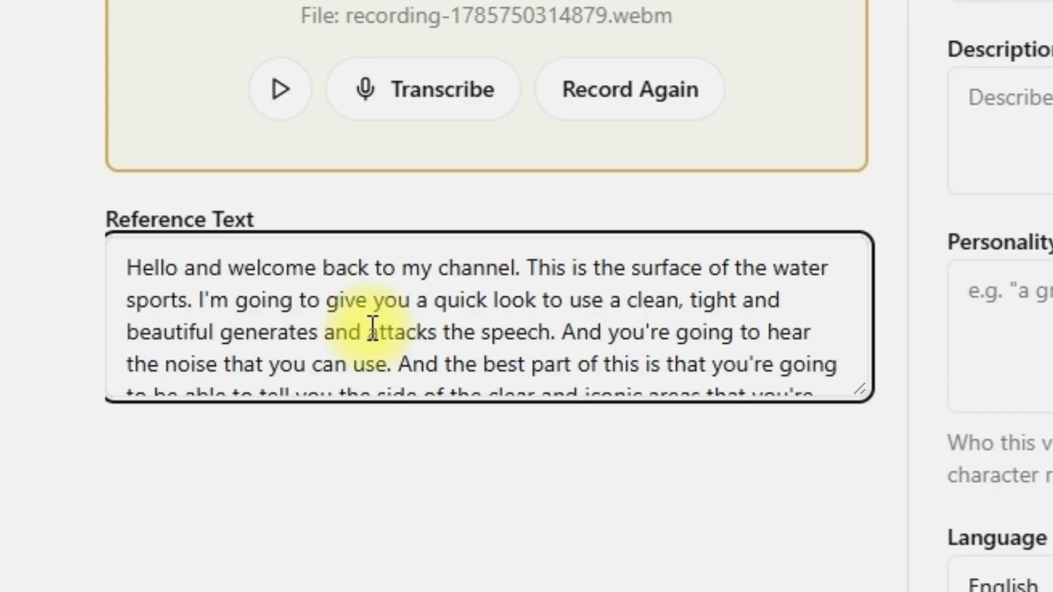
scroll(371, 329, down, 2)
scroll(373, 328, up, 2)
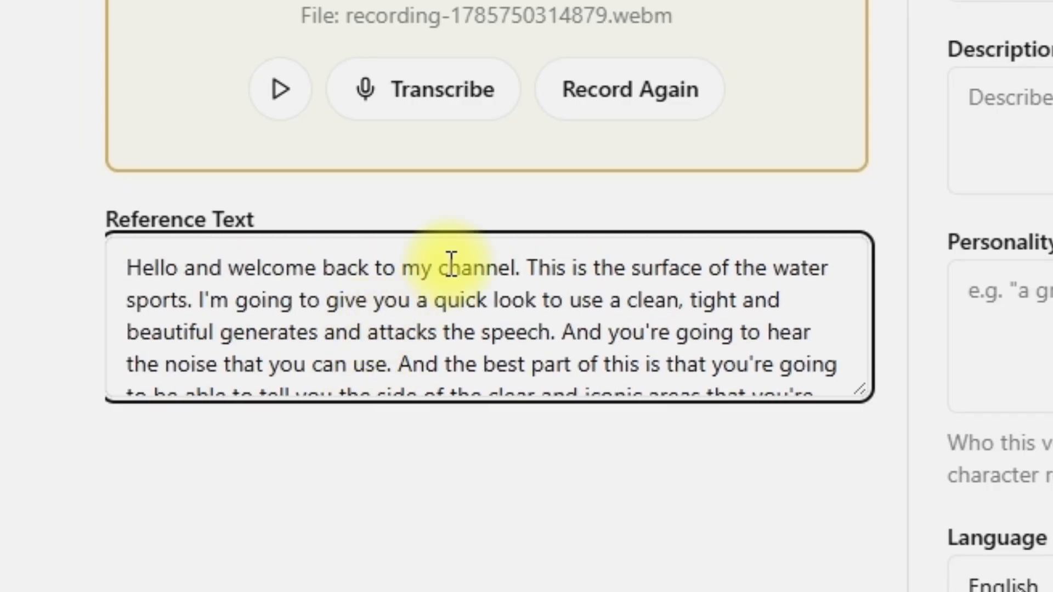
Record the microphone sample again, transcribe it into the reference text and check the new transcript.
click(641, 93)
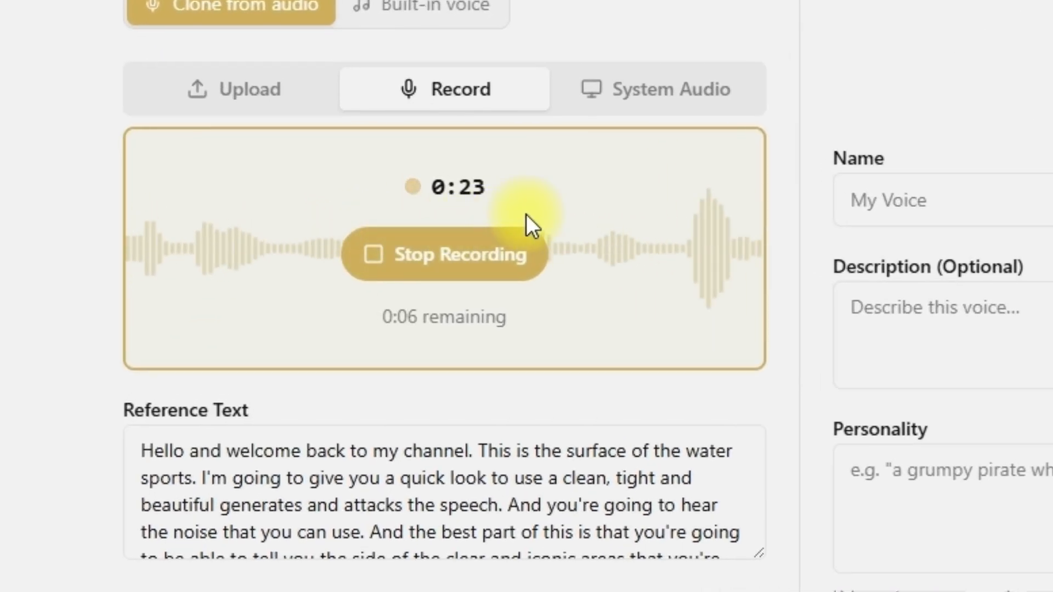
click(454, 261)
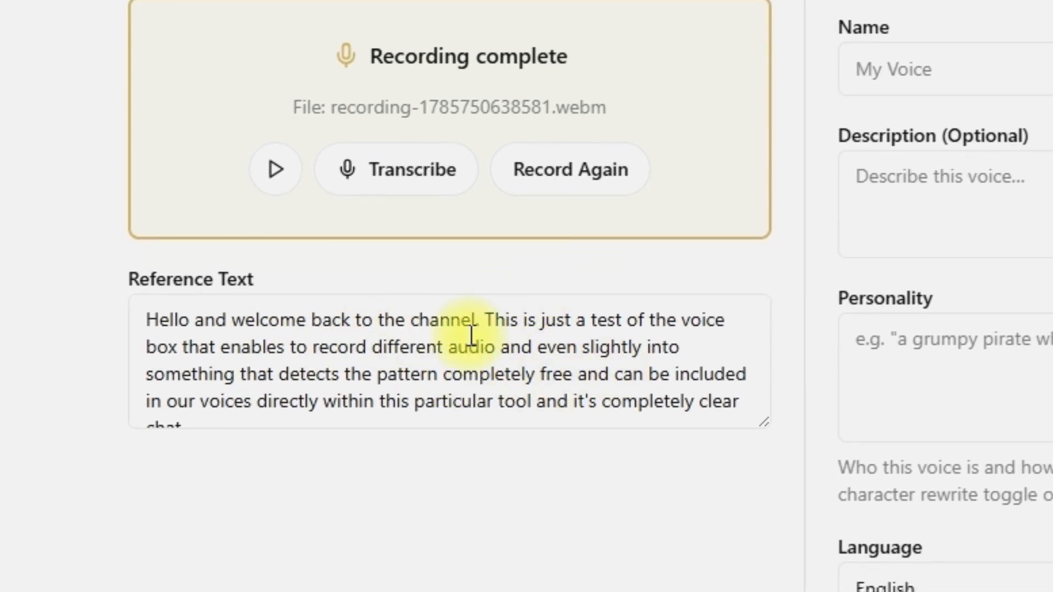
scroll(372, 370, down, 1)
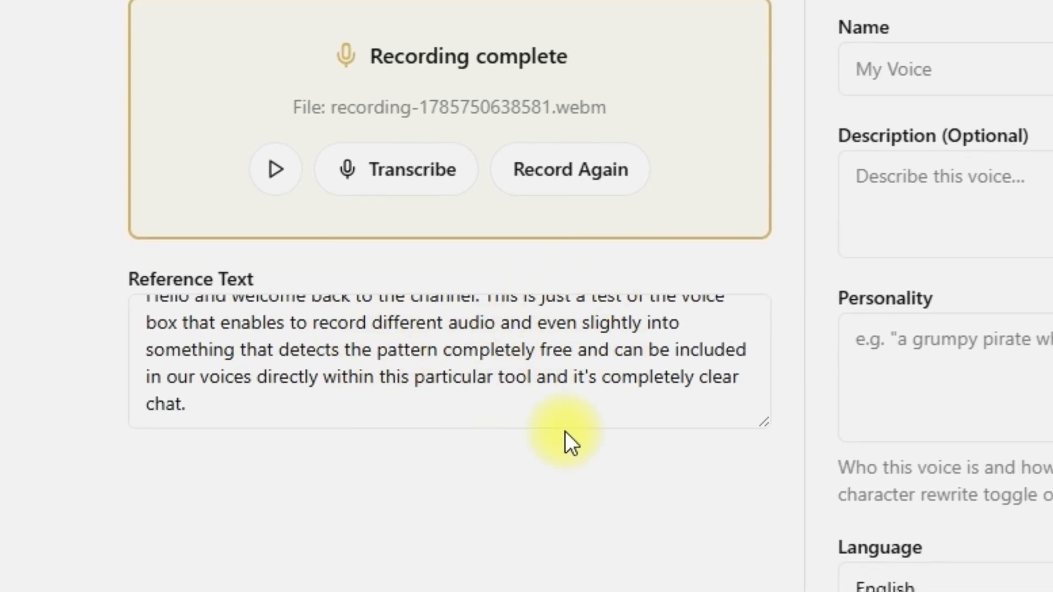
Enter the speaker's title and name as the profile name, leaving the description and personality blank.
click(877, 71)
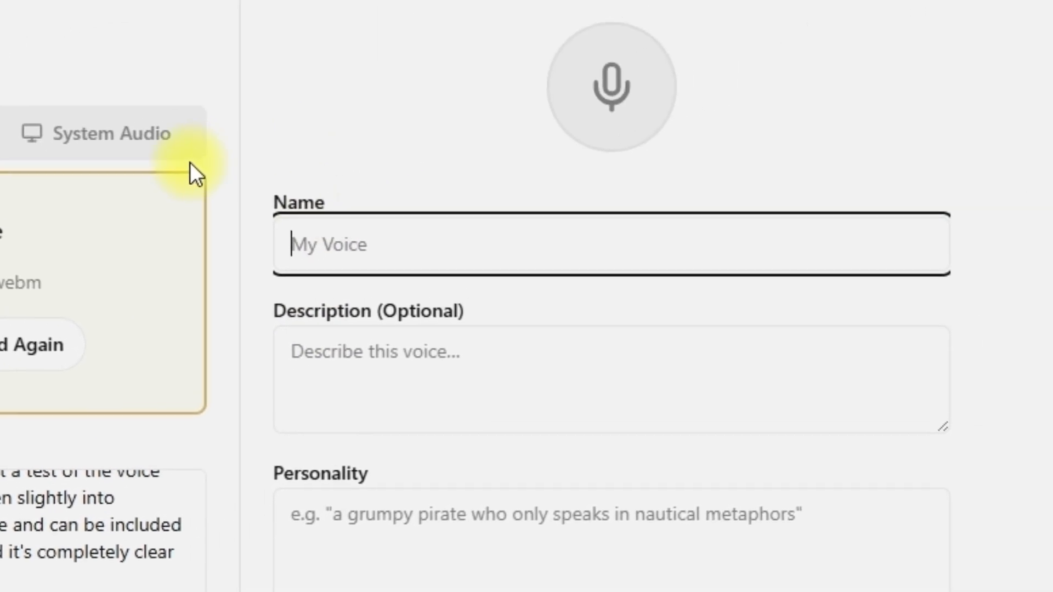
text(D)
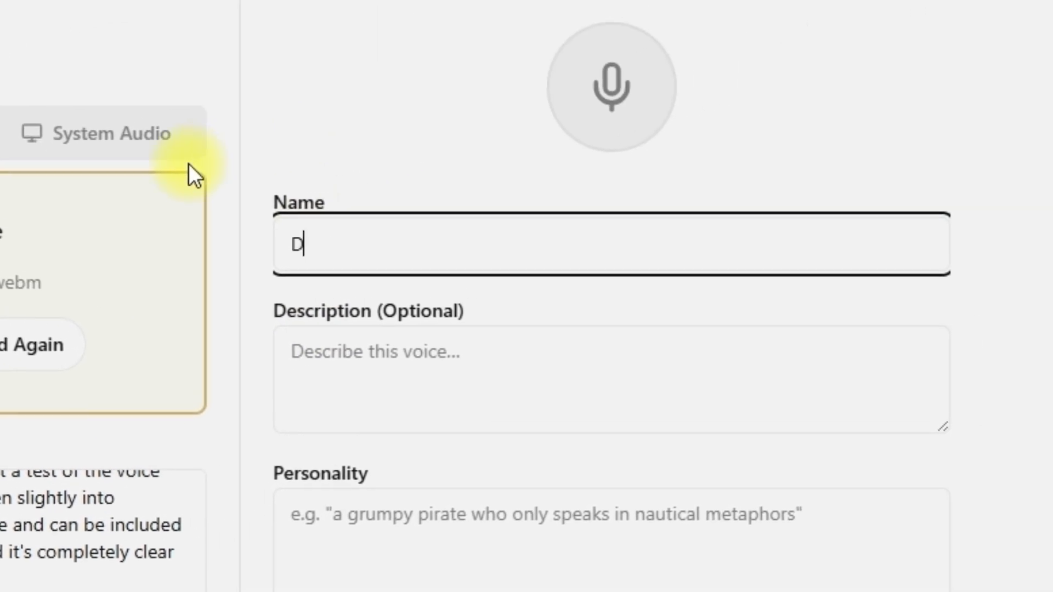
text(r Rasheed)
click(488, 350)
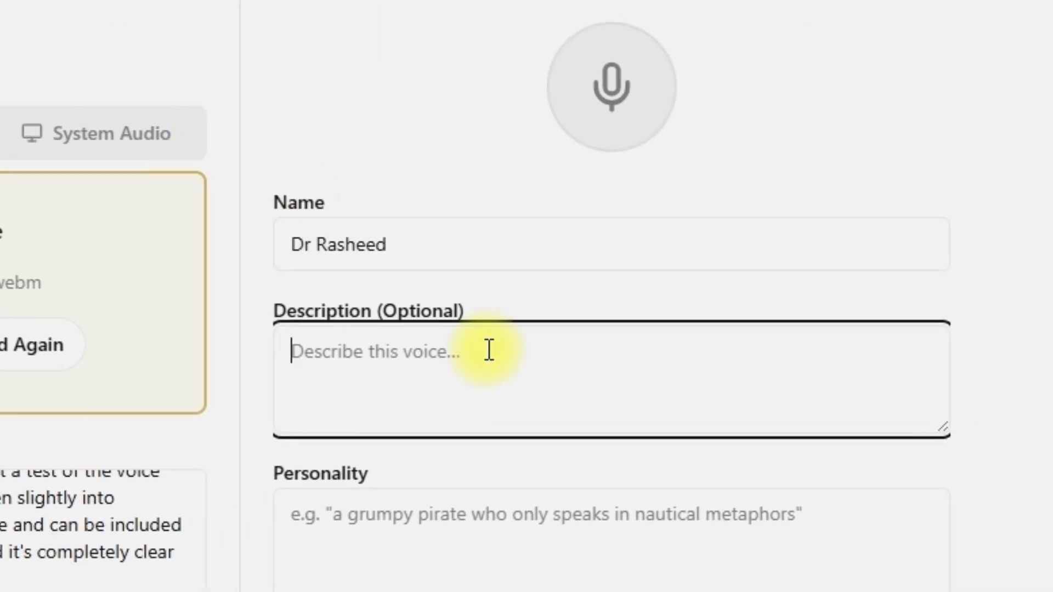
click(450, 535)
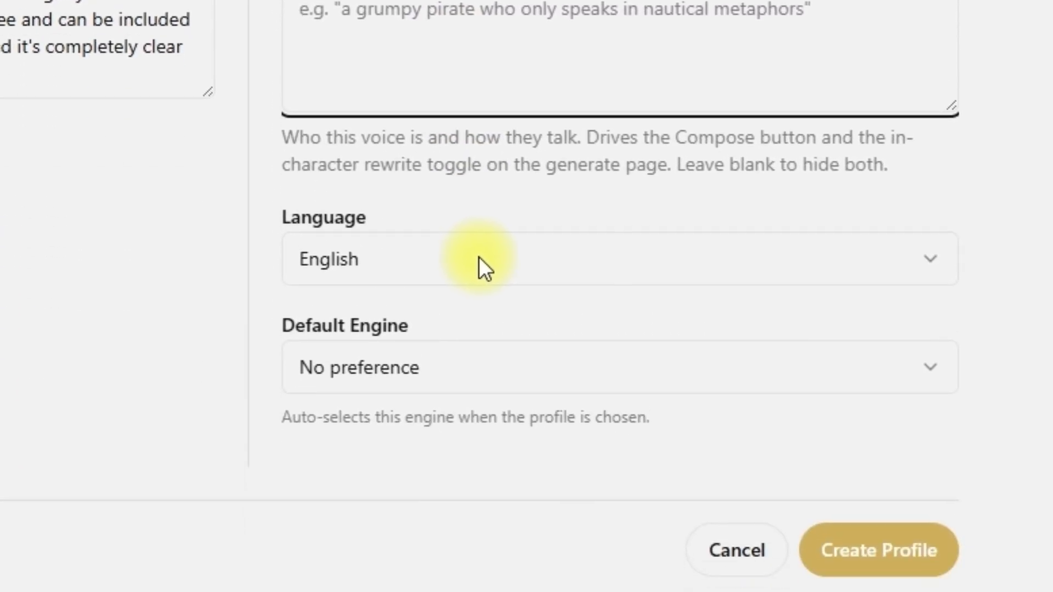
Set the profile's default engine to Qwen3-TTS and create the profile with English as its language.
click(531, 375)
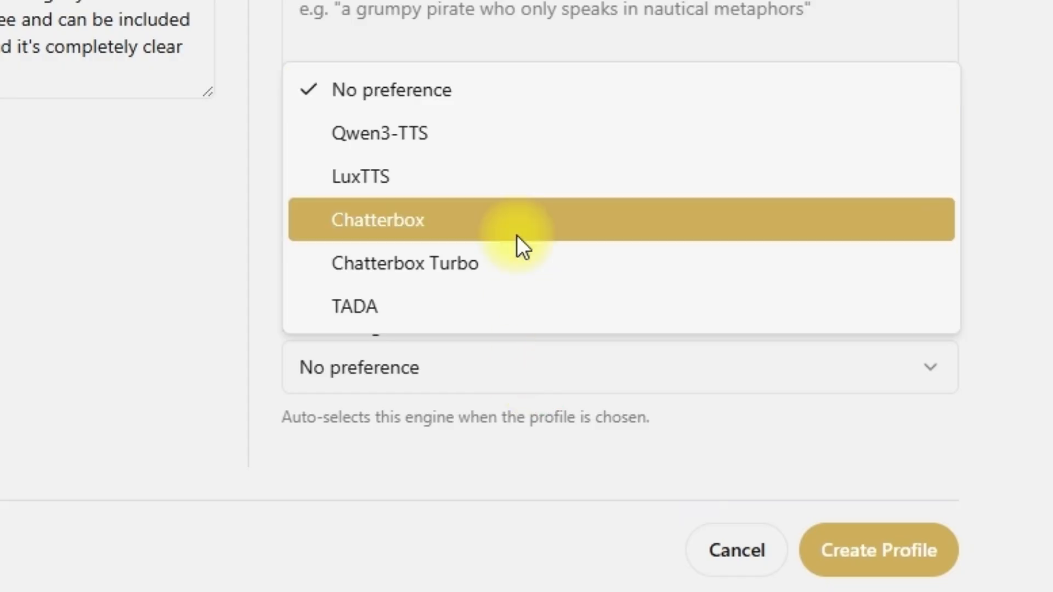
click(494, 137)
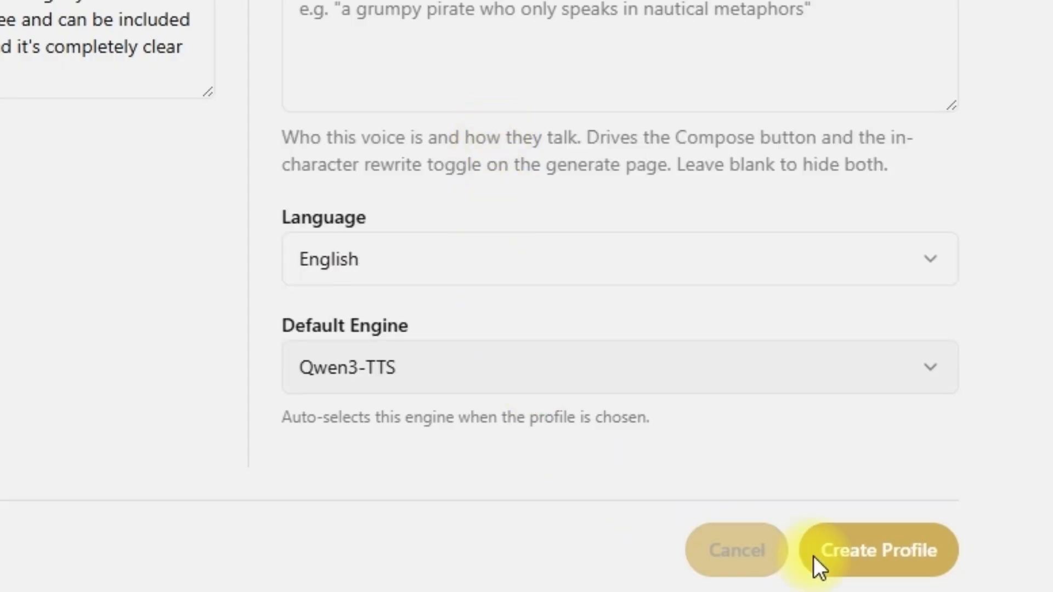
click(850, 549)
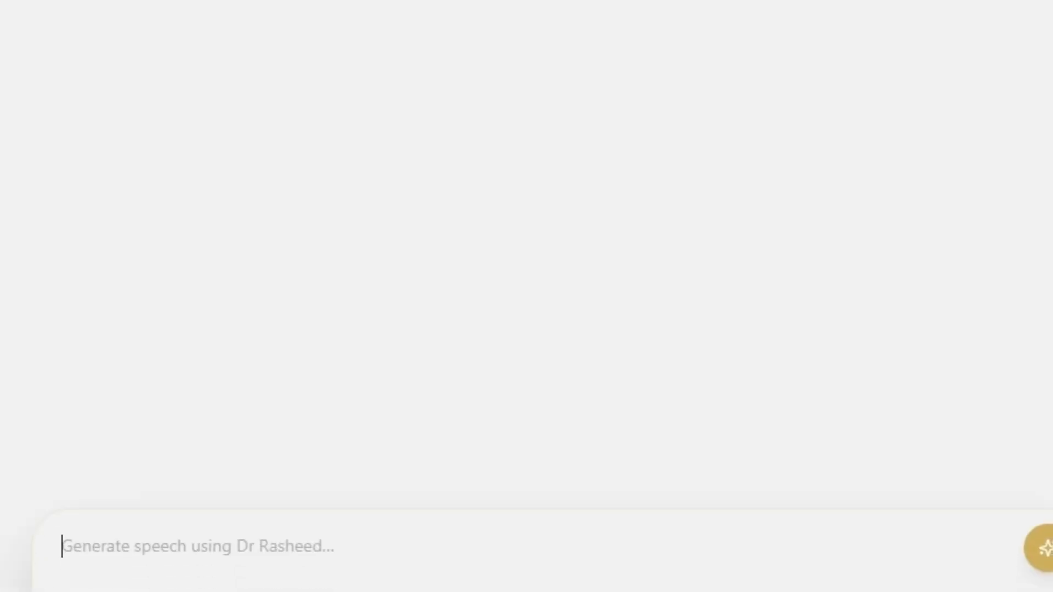
Enter "Hello and welcome to my channel. Please don't forget to smash the like button and subscribe for more videos like this." as the speech text.
click(55, 385)
text(Hello and welcome to my channel. Please don't forget to smash the like button and subscribe for more videos like this)
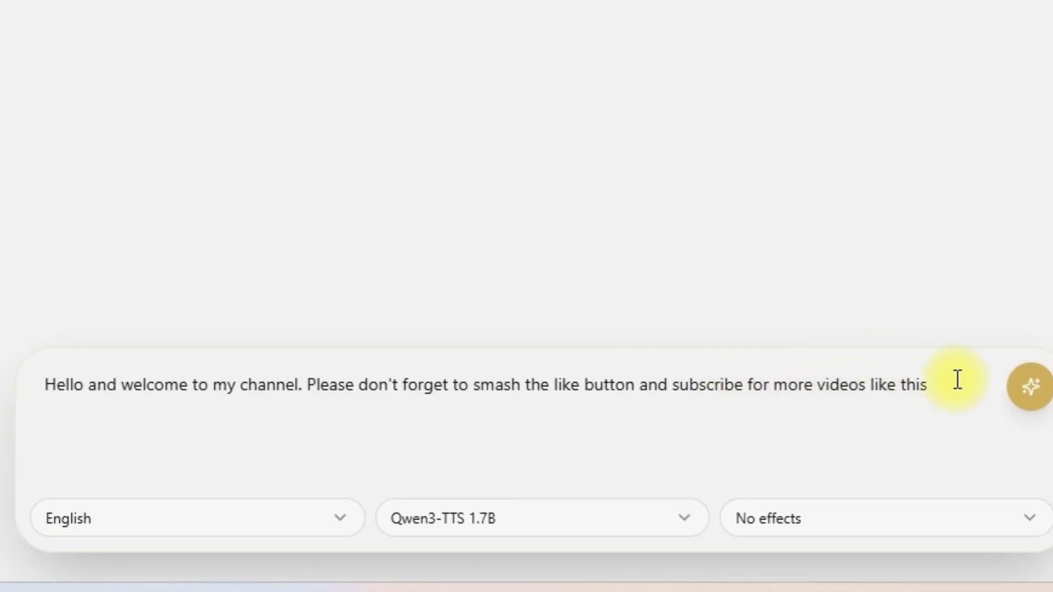
text(.)
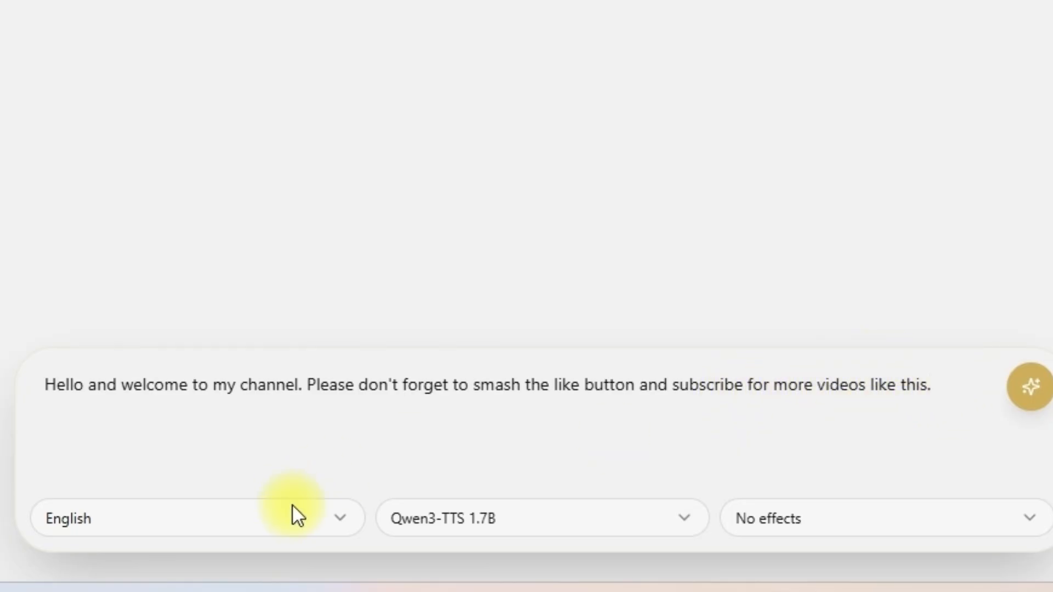
Generate the speech with the Qwen3-TTS 1.7B model and no effects.
click(510, 522)
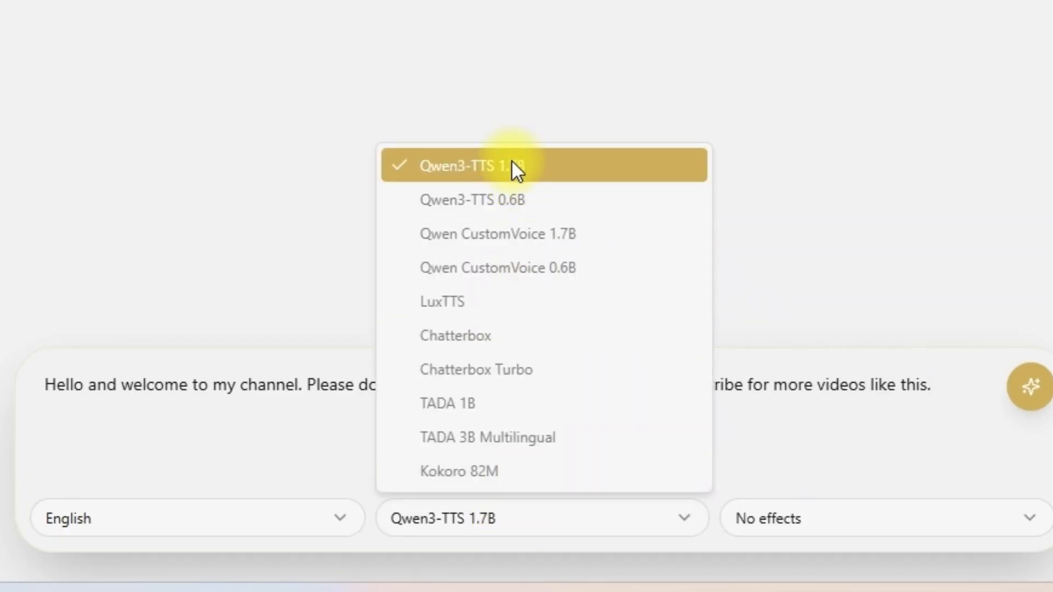
click(567, 165)
click(815, 523)
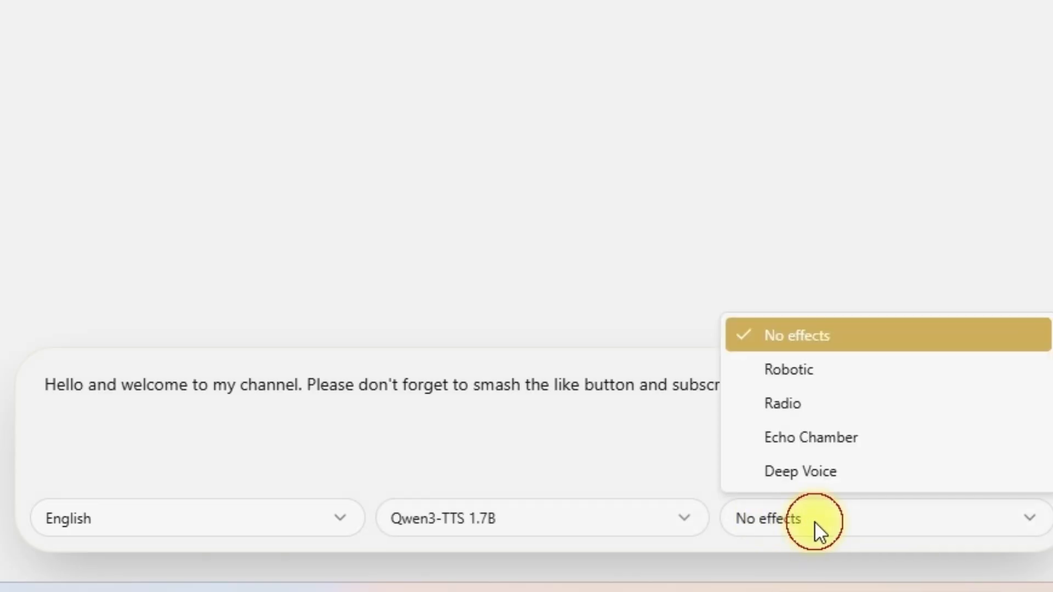
click(815, 524)
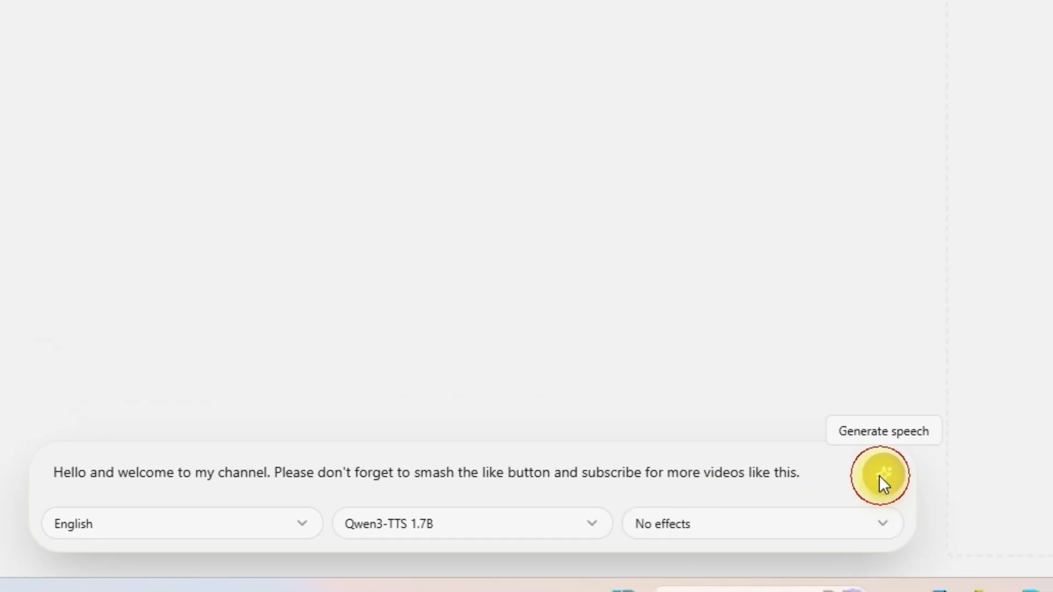
click(880, 477)
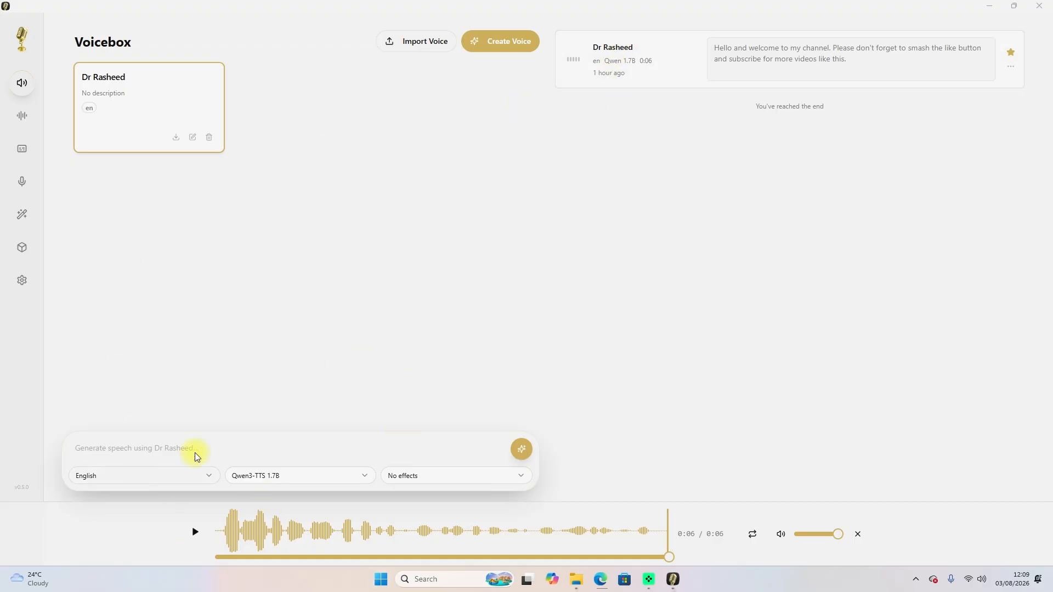
Play the generated clip and export its audio to the Downloads folder under the suggested file name.
click(193, 532)
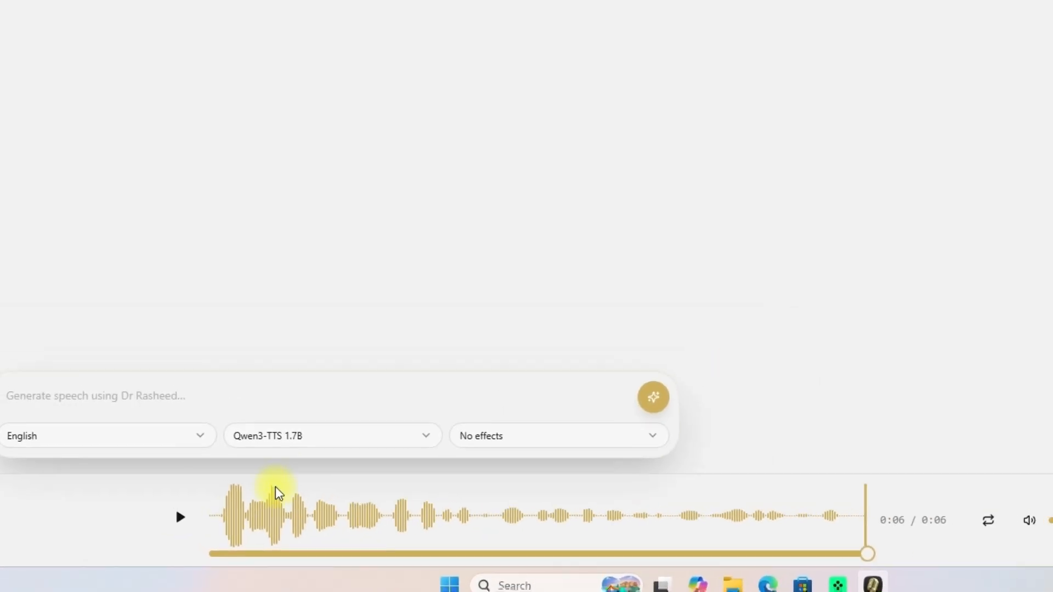
click(192, 532)
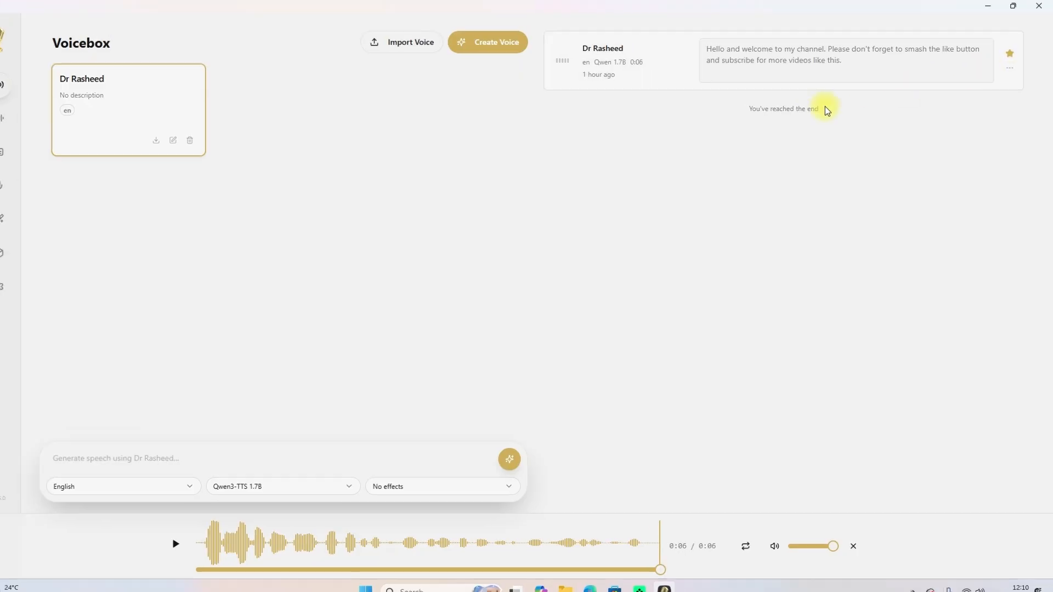
click(981, 114)
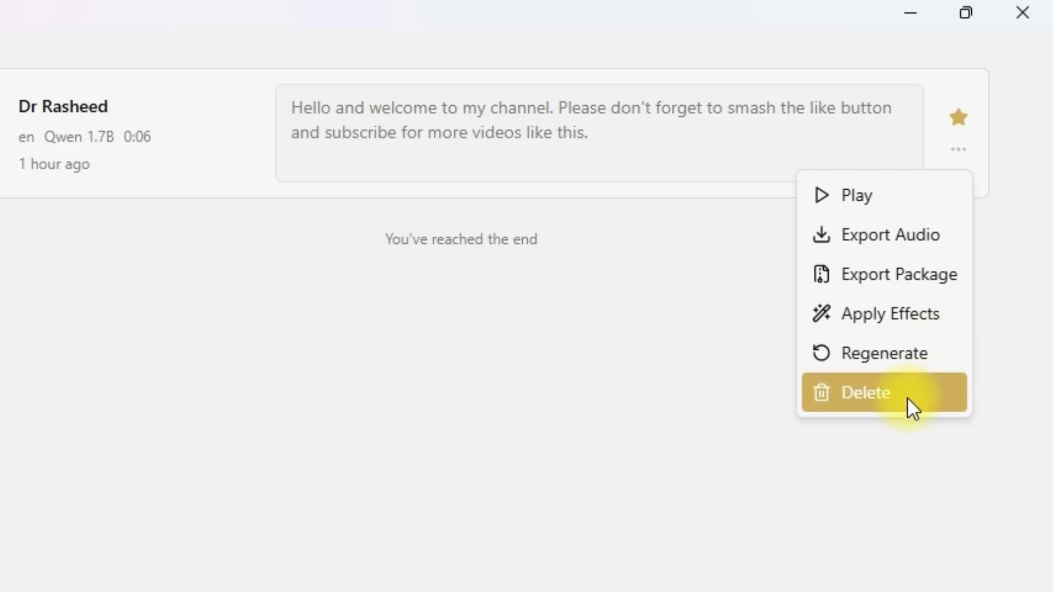
click(901, 238)
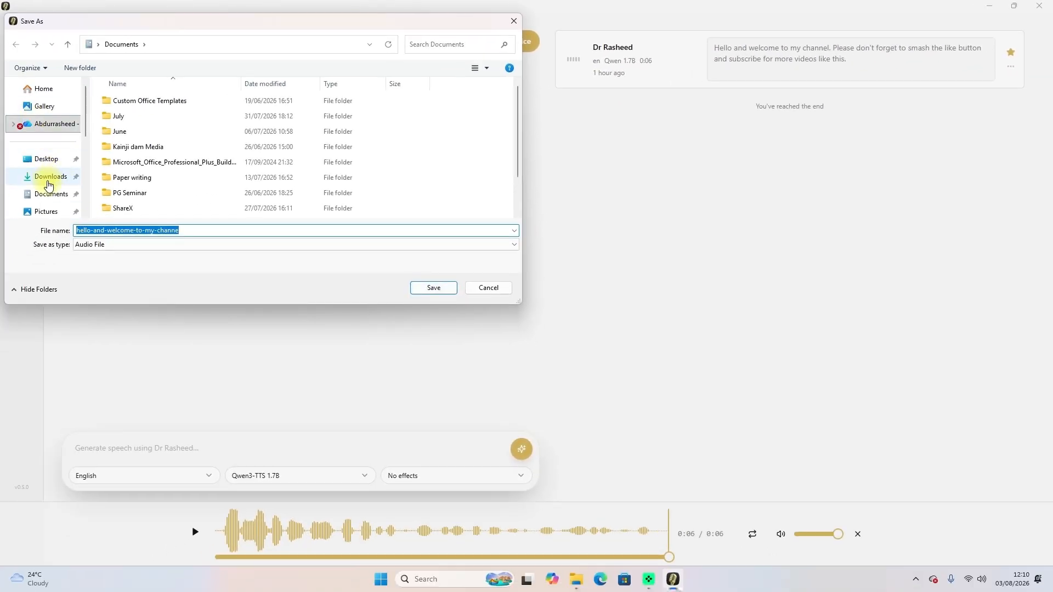
click(45, 177)
click(431, 289)
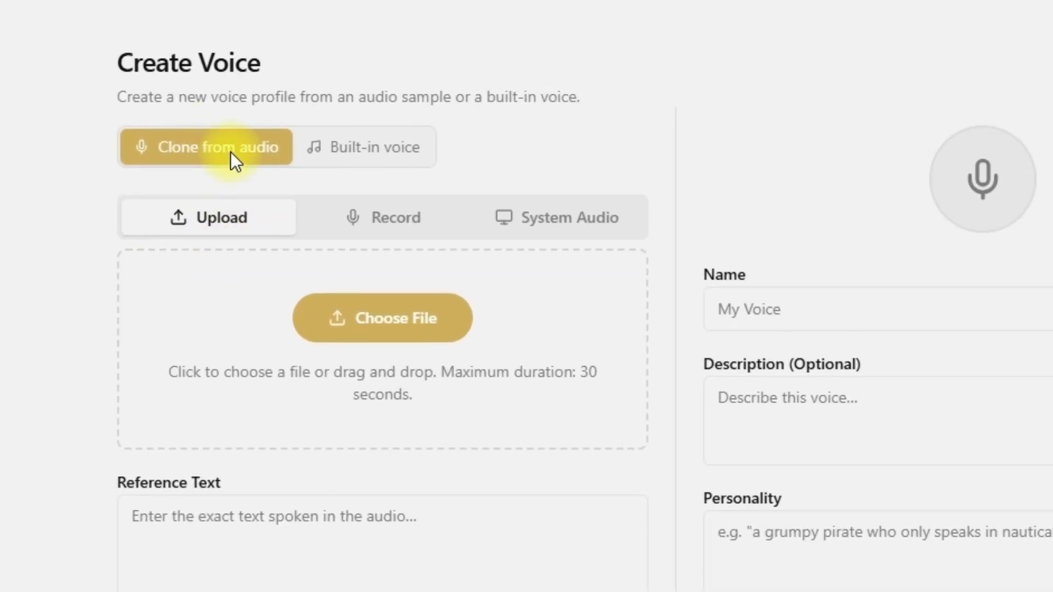
Upload the MP3 file 0803 from the Downloads folder as the sample for a new voice cloned from audio.
click(370, 228)
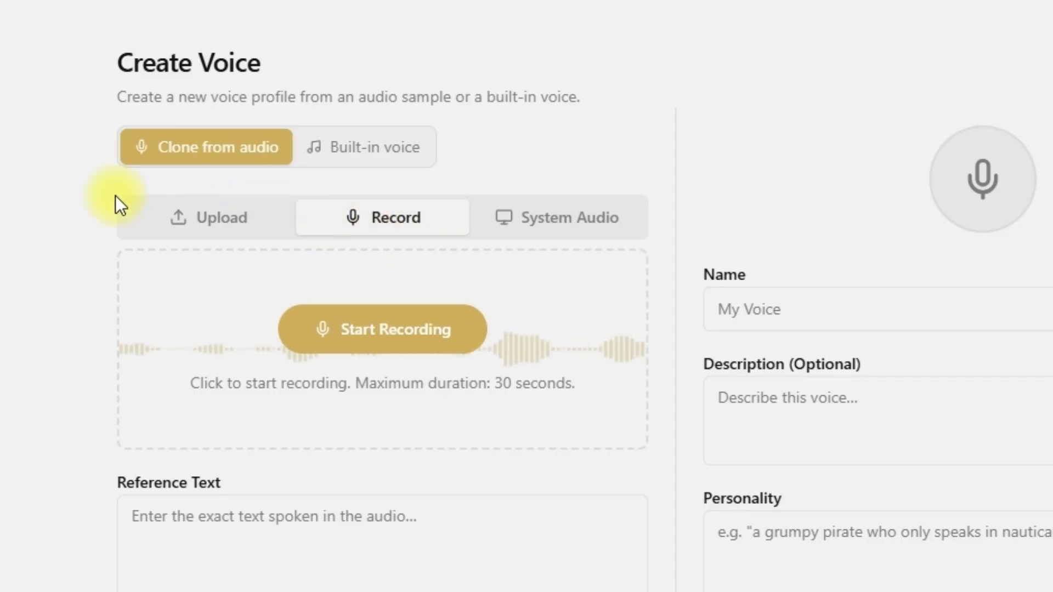
click(264, 235)
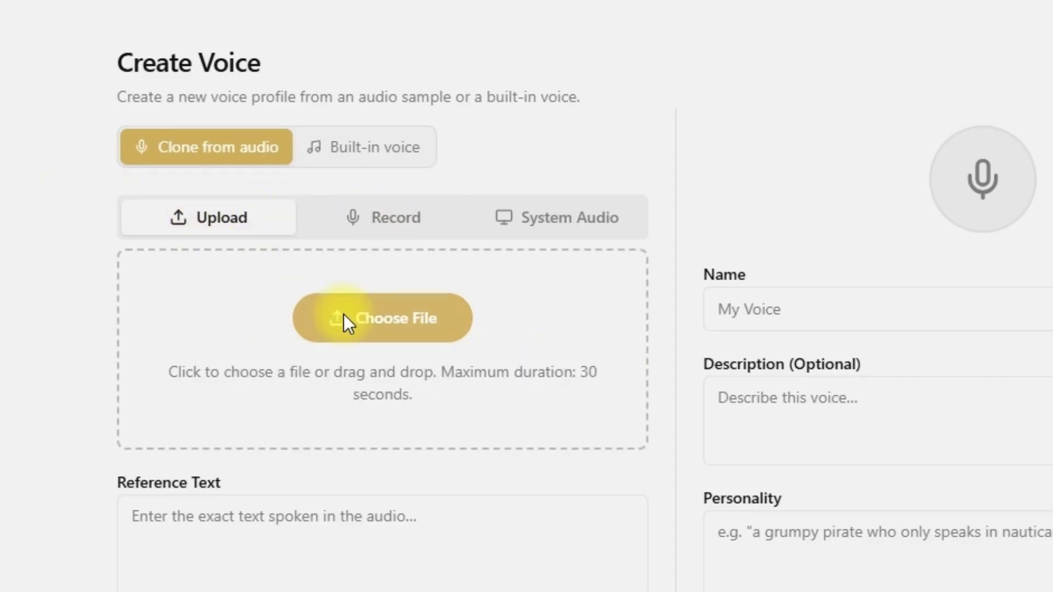
click(413, 335)
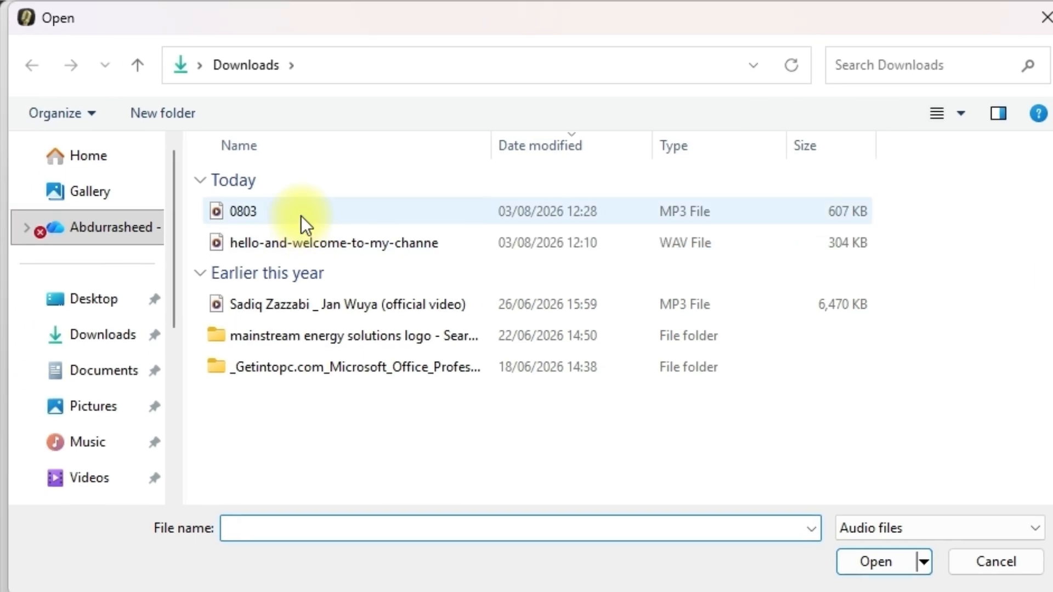
click(301, 217)
click(878, 559)
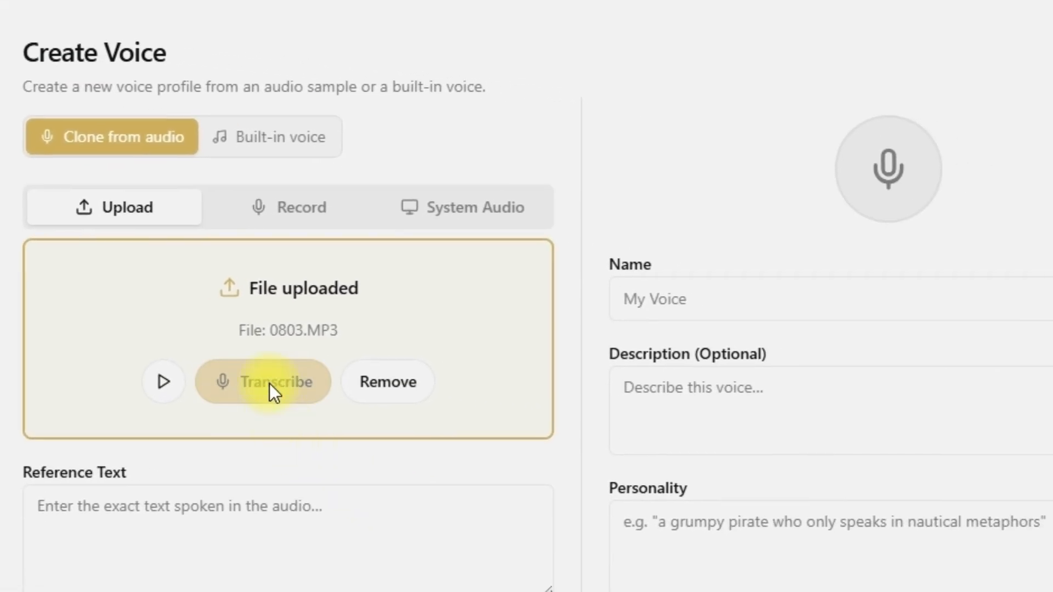
Transcribe the uploaded sample into the reference text and review the whole transcript.
click(269, 381)
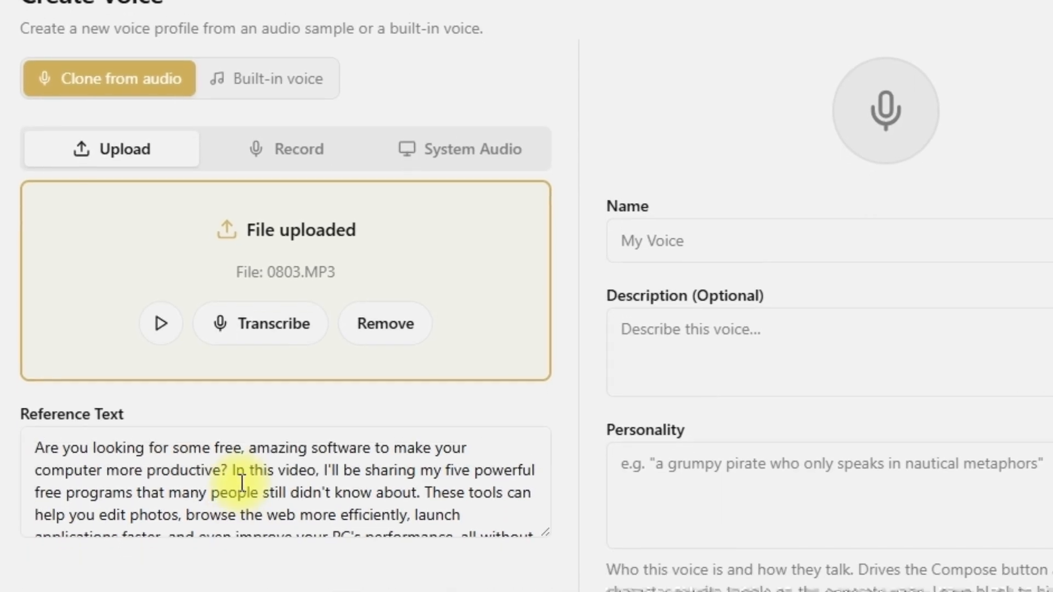
scroll(242, 483, down, 2)
scroll(242, 482, up, 2)
scroll(242, 483, down, 2)
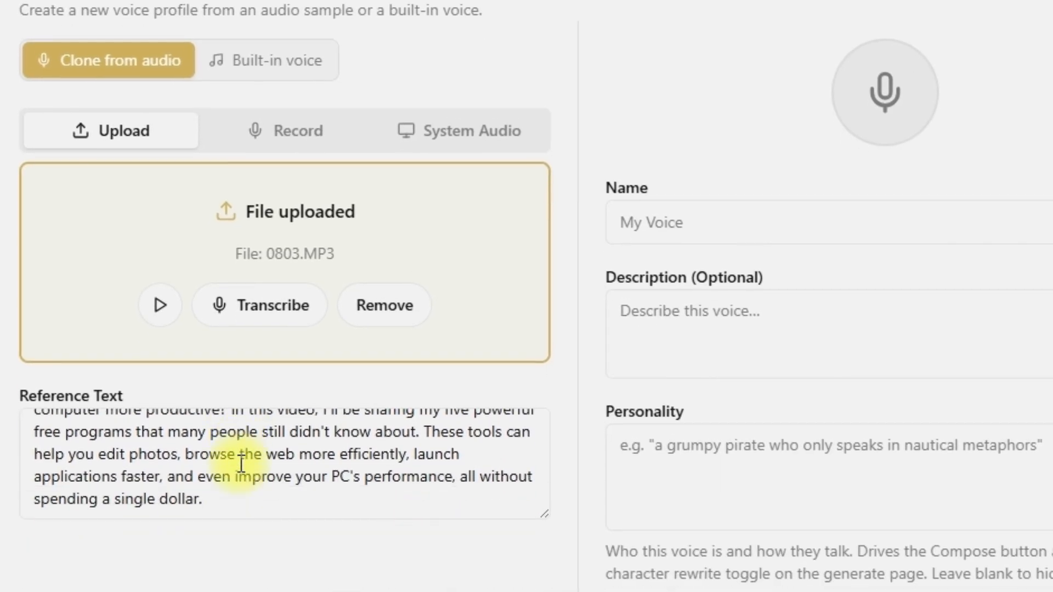
Name the profile with the speaker's title and name followed by "real", leave description and personality blank, and create it.
click(733, 218)
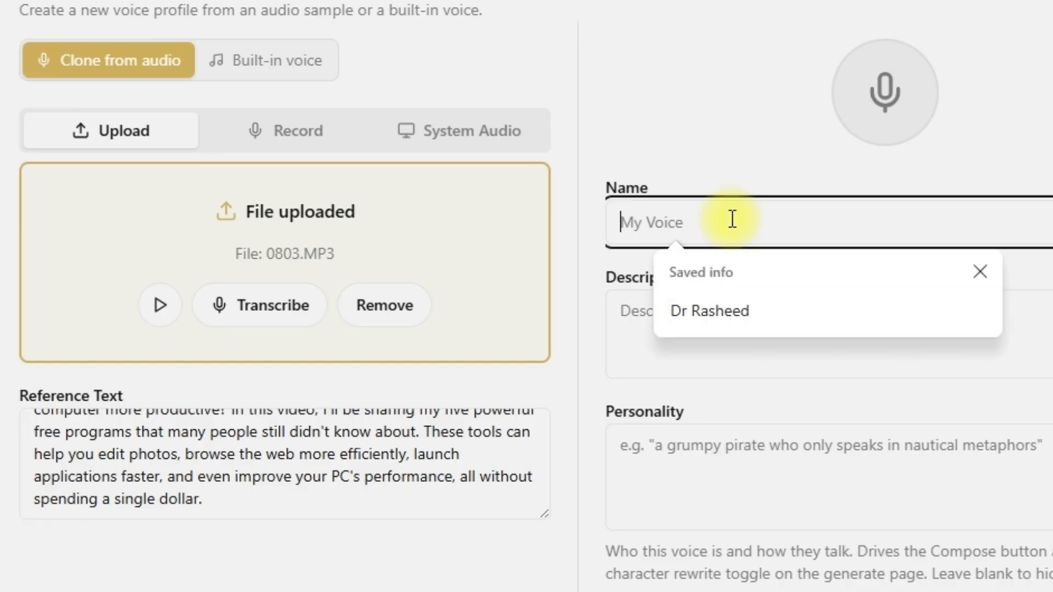
text(Dr. Ra)
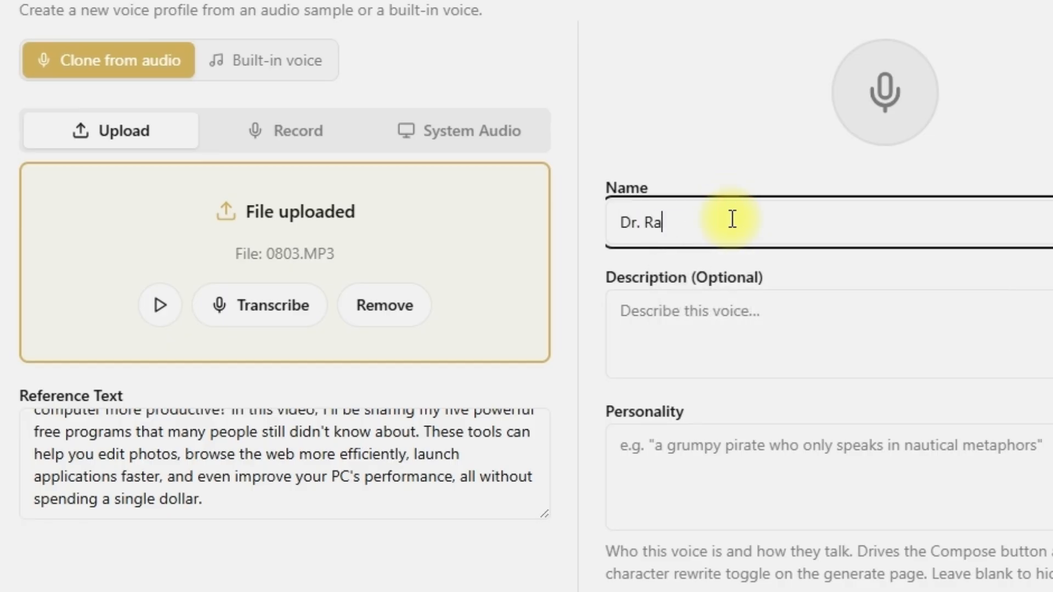
text(sheed real)
click(792, 338)
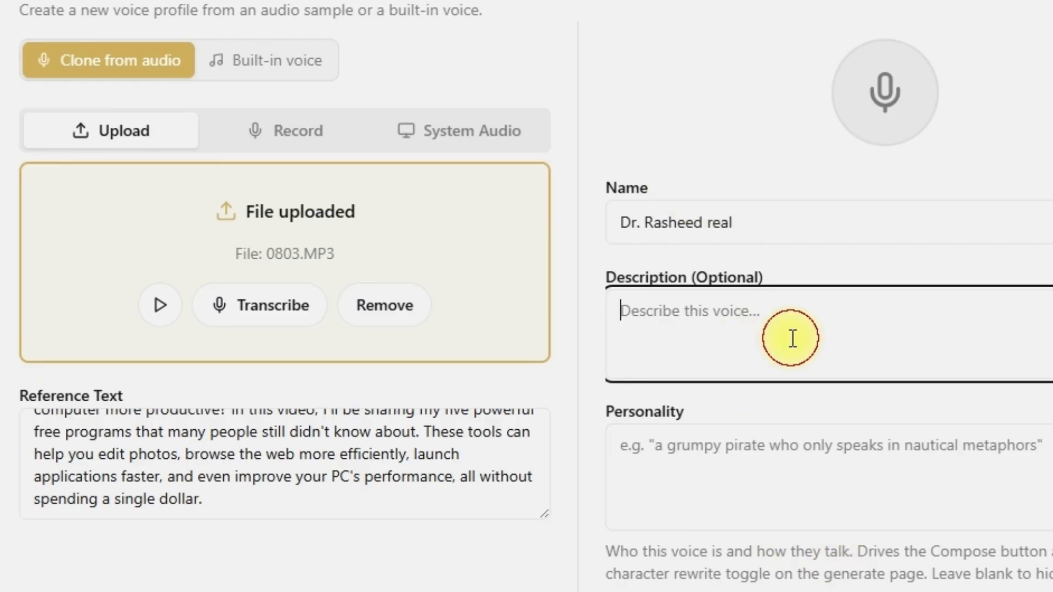
click(764, 442)
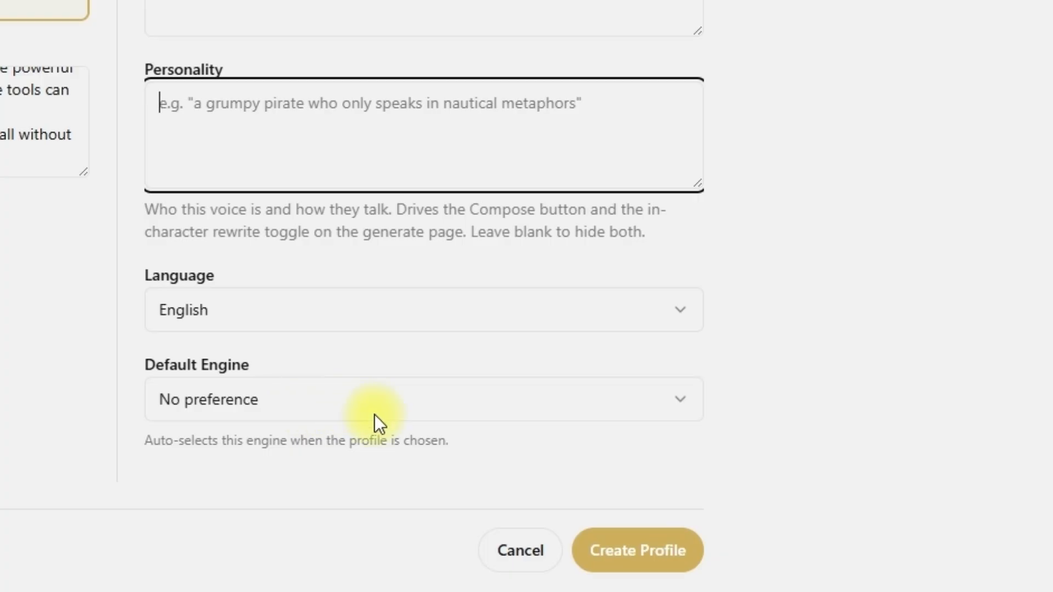
click(656, 554)
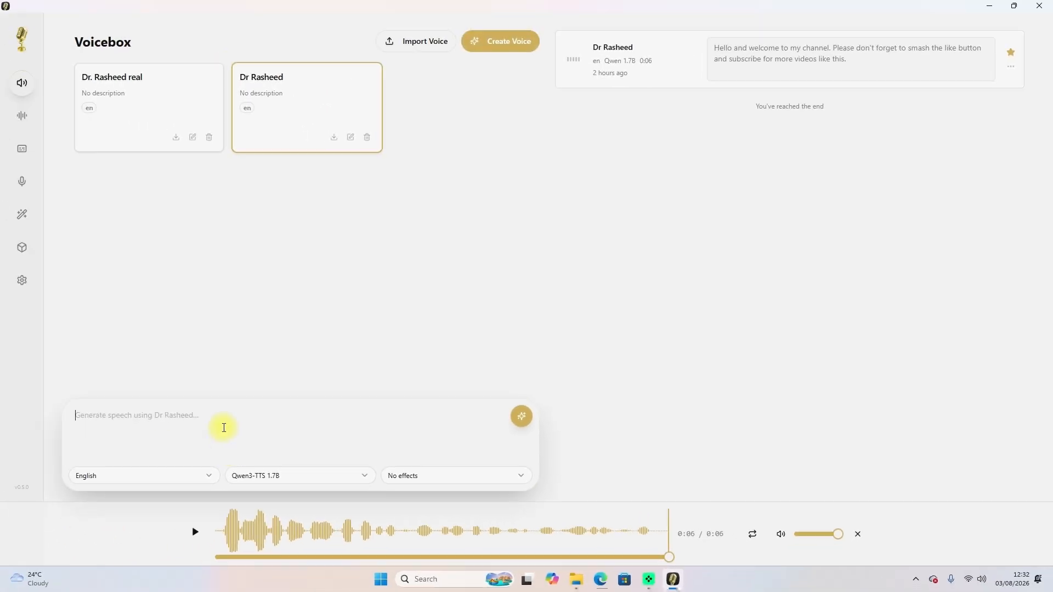
For the uploaded-voice profile, enter "Hello and welcome to my channel please remember to hit the like, and the notification buttons to keep enjoying videos like this.".
key(ctrl+v)
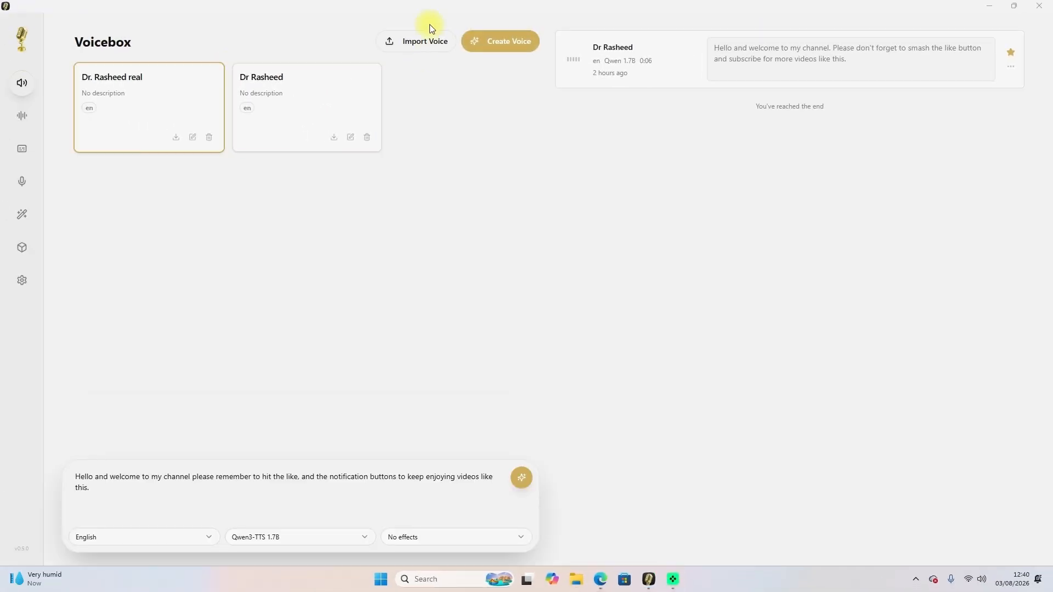
triple_click(297, 484)
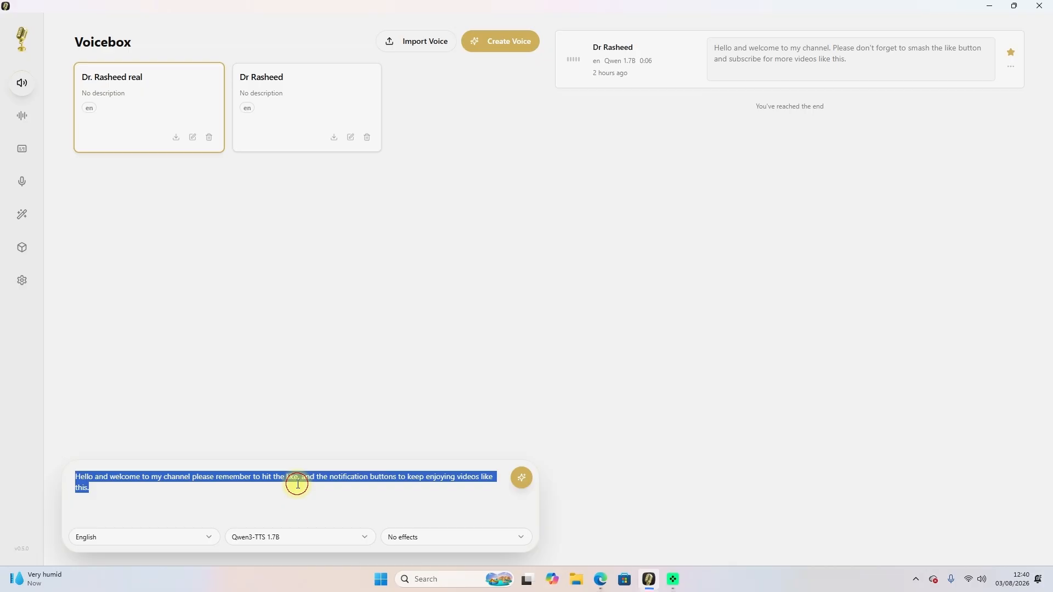
click(304, 474)
click(253, 275)
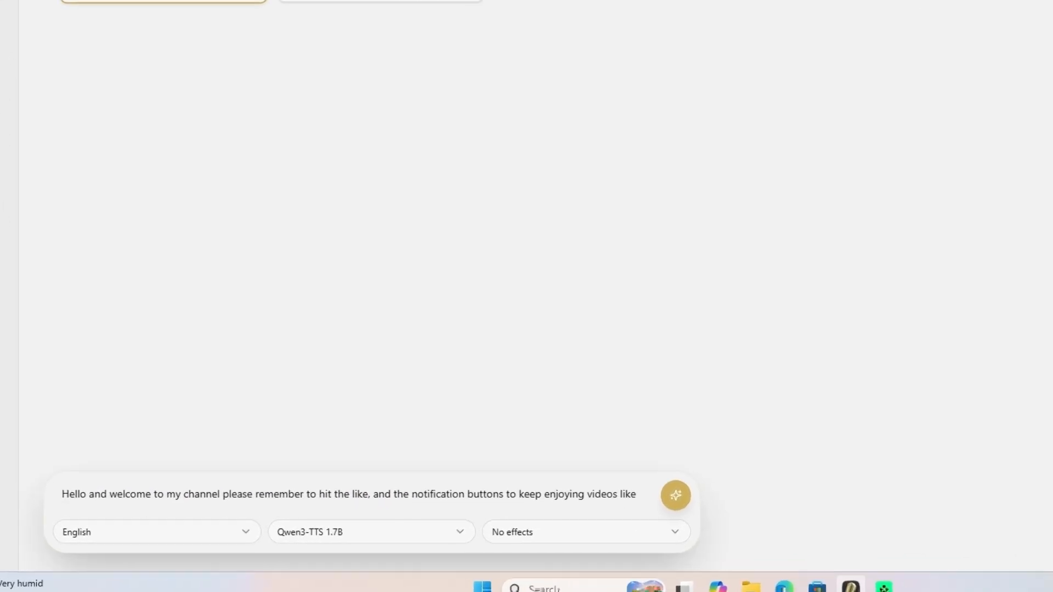
click(196, 477)
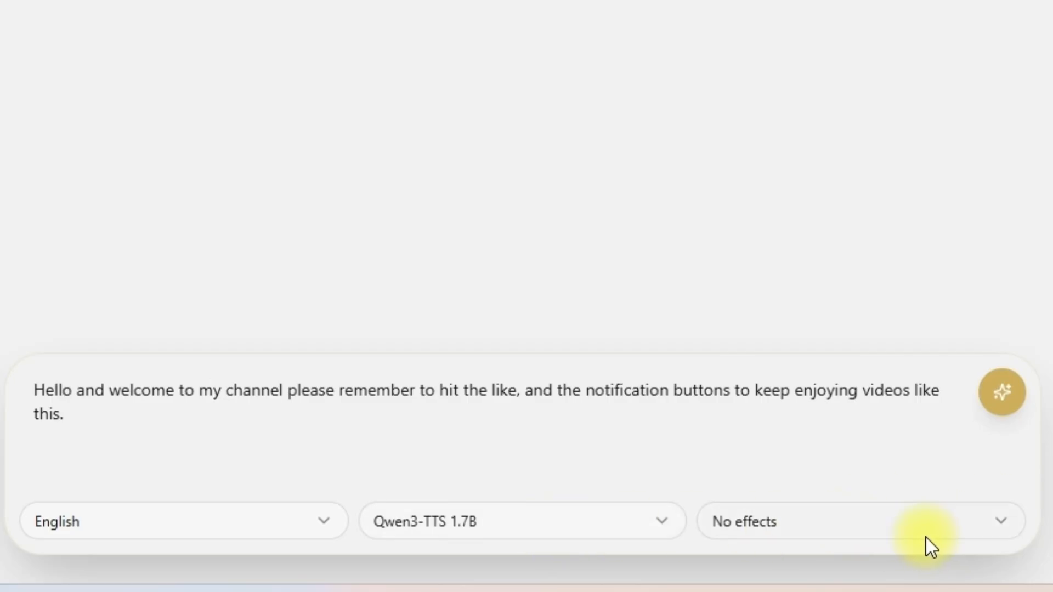
Generate the speech with Qwen3-TTS 1.7B and no effects, and play the resulting clip.
click(1002, 392)
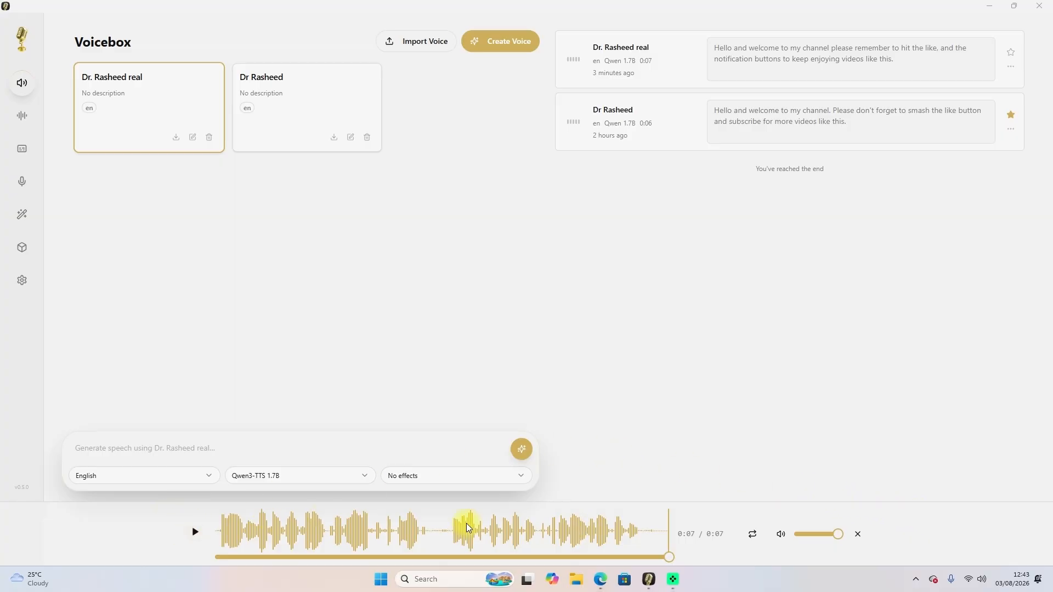
click(195, 532)
Create a new story named "Maikudi" with a blank description.
click(28, 116)
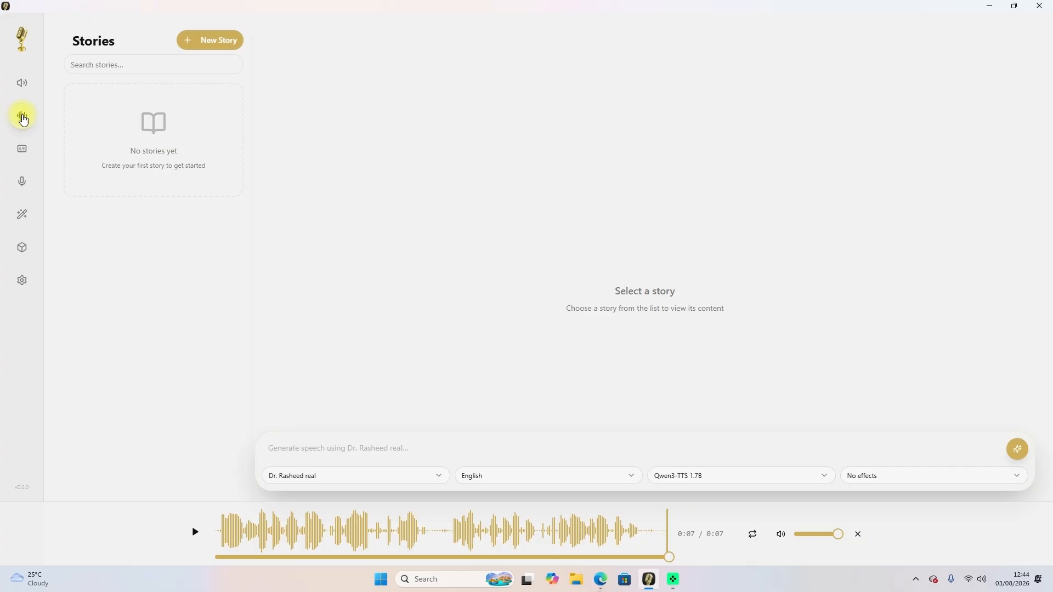
click(212, 43)
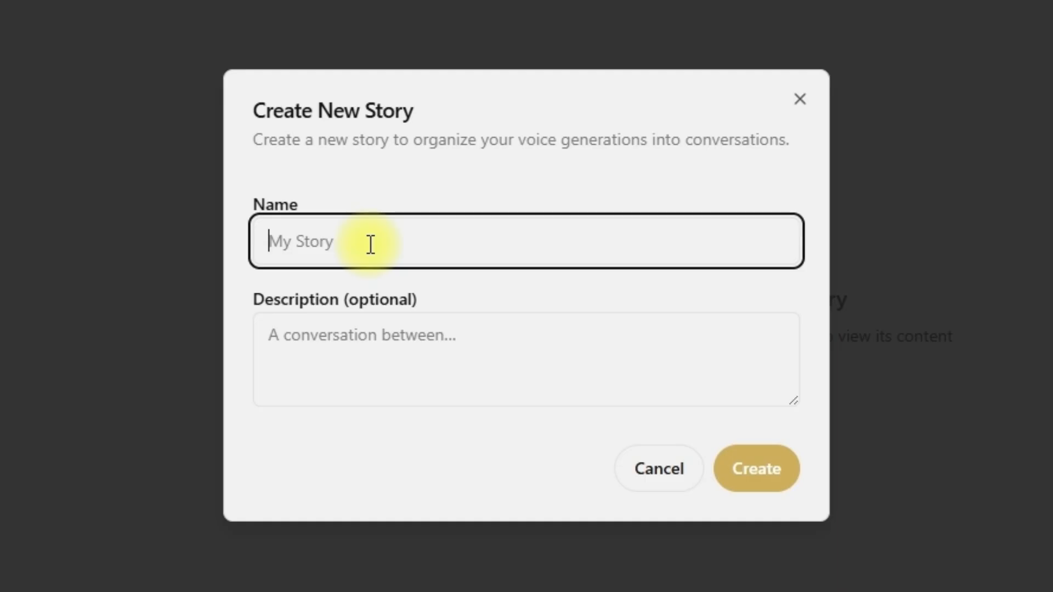
text(Maikudi)
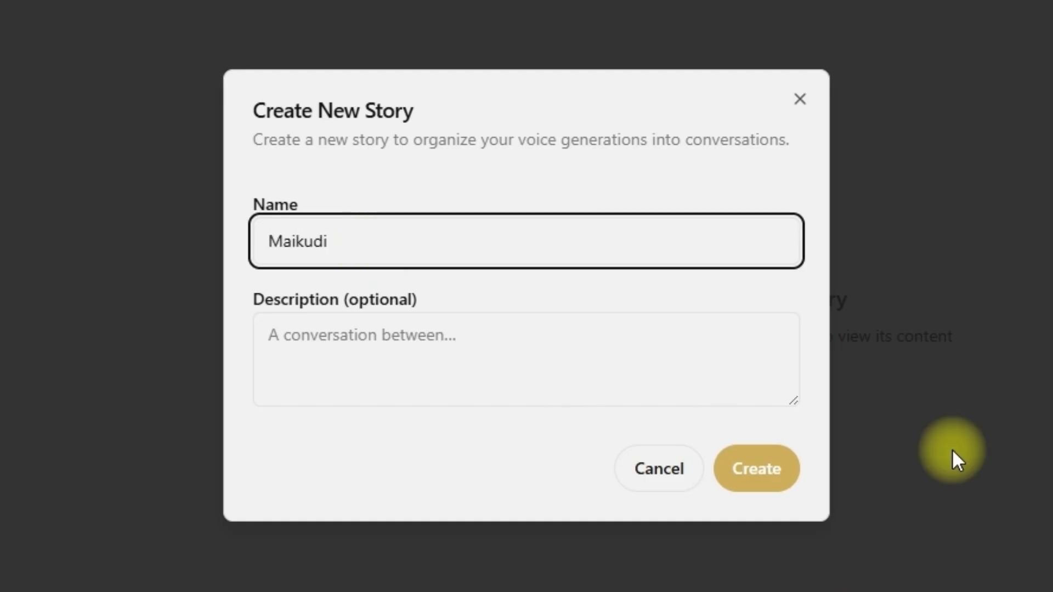
click(437, 338)
click(753, 471)
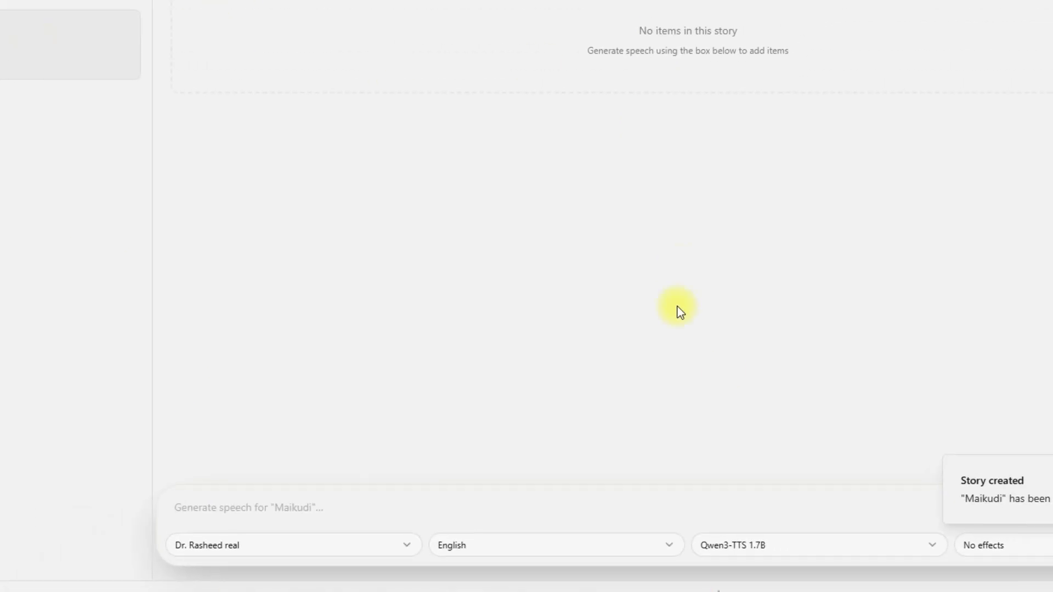
Generate the story's first line, "Hello have you done the home work?", with the "real" voice profile, English, Qwen3-TTS 1.7B and no effects.
click(296, 522)
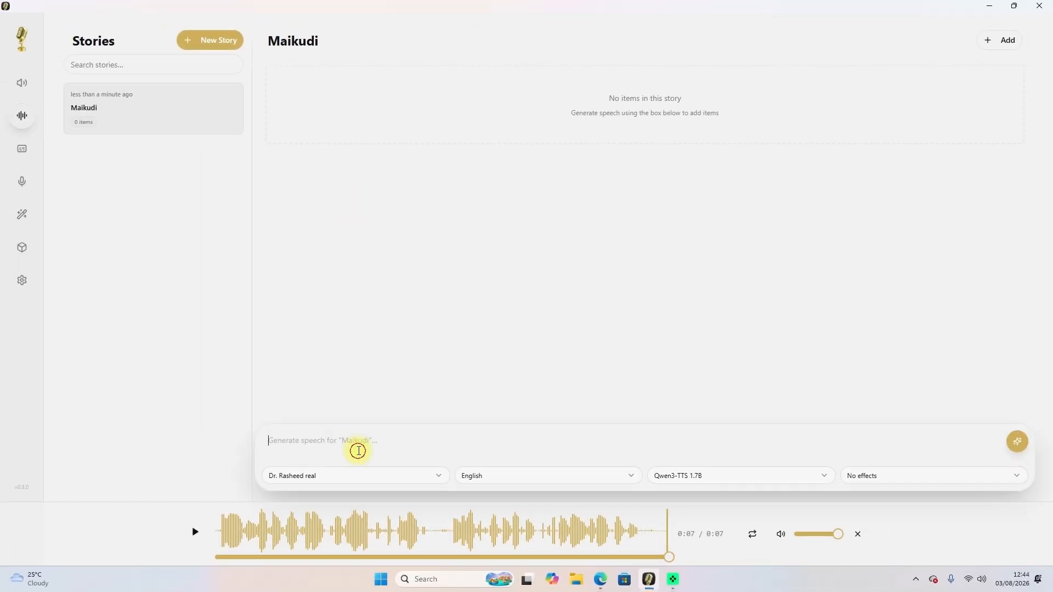
text(Hello have you done the home work?)
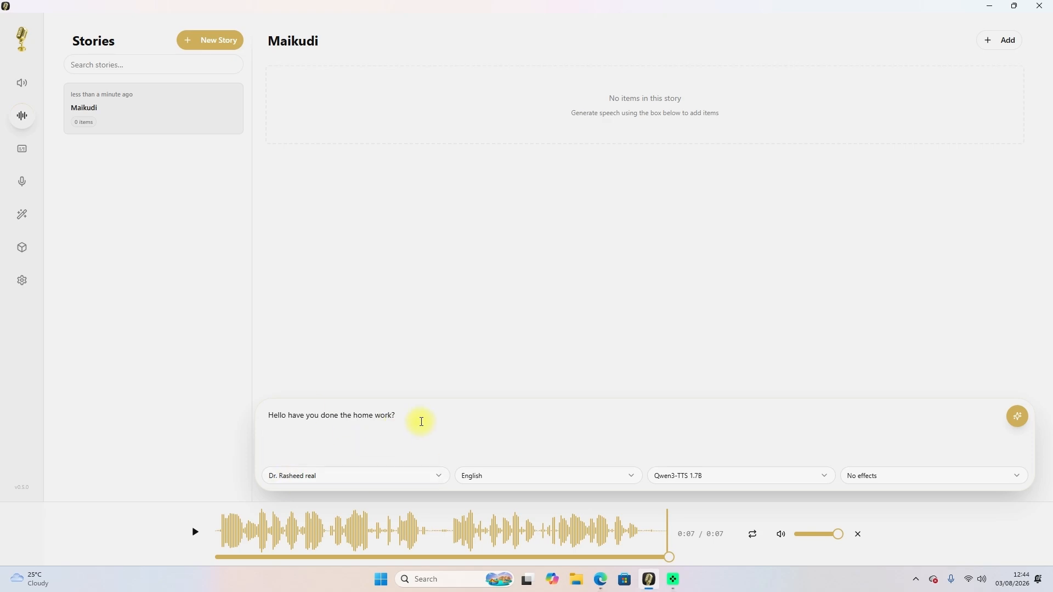
click(1019, 422)
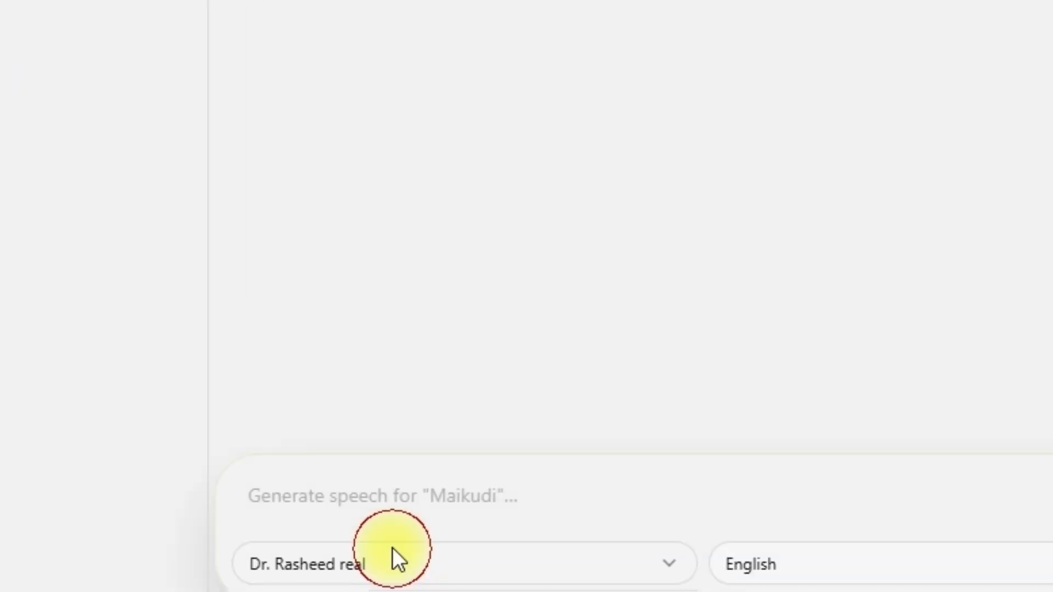
Generate the reply "Yeah its literally done and i suffered alot to do it." with the voice profile without "real", using Qwen3-TTS 1.7B and no effects.
click(395, 560)
click(195, 451)
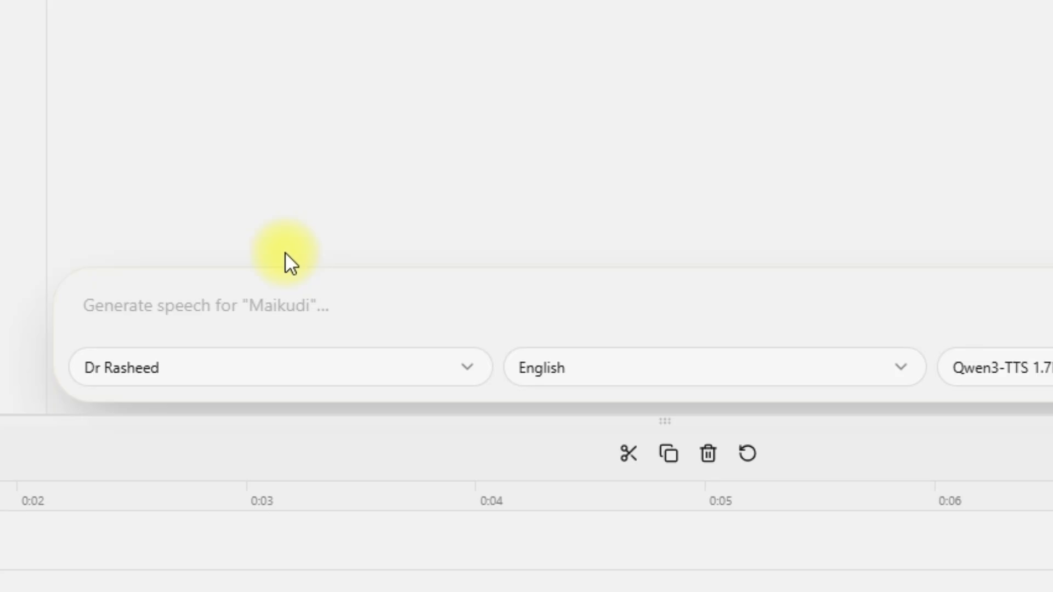
click(355, 345)
text(Yea)
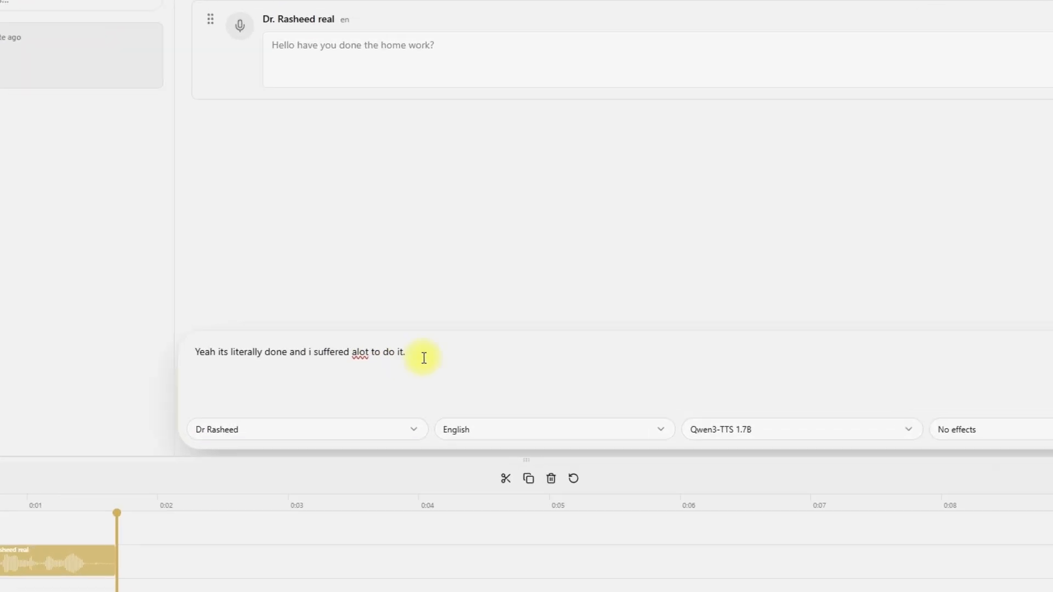
click(180, 481)
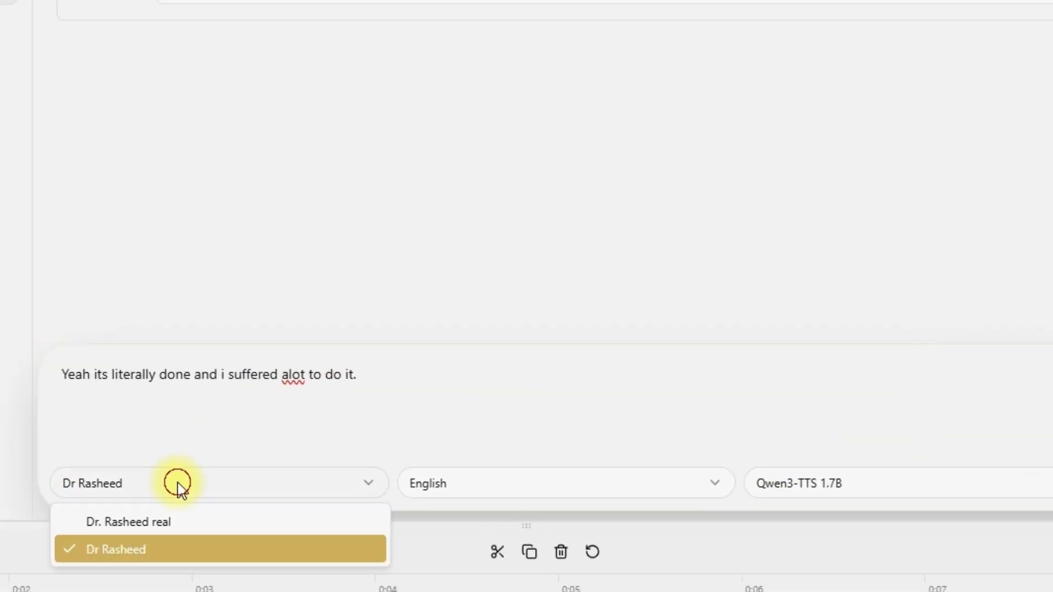
click(174, 547)
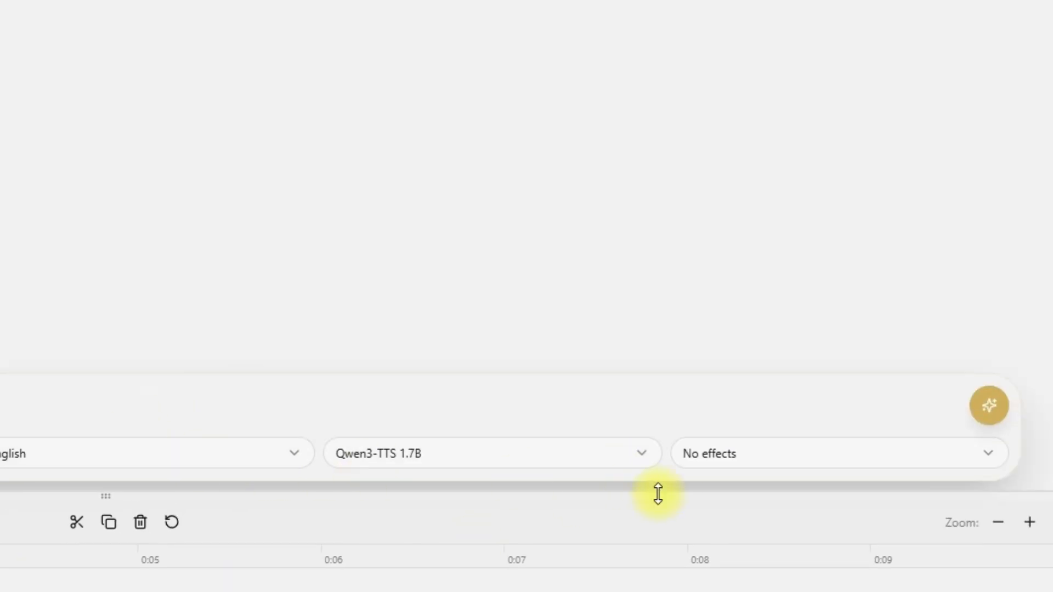
click(987, 421)
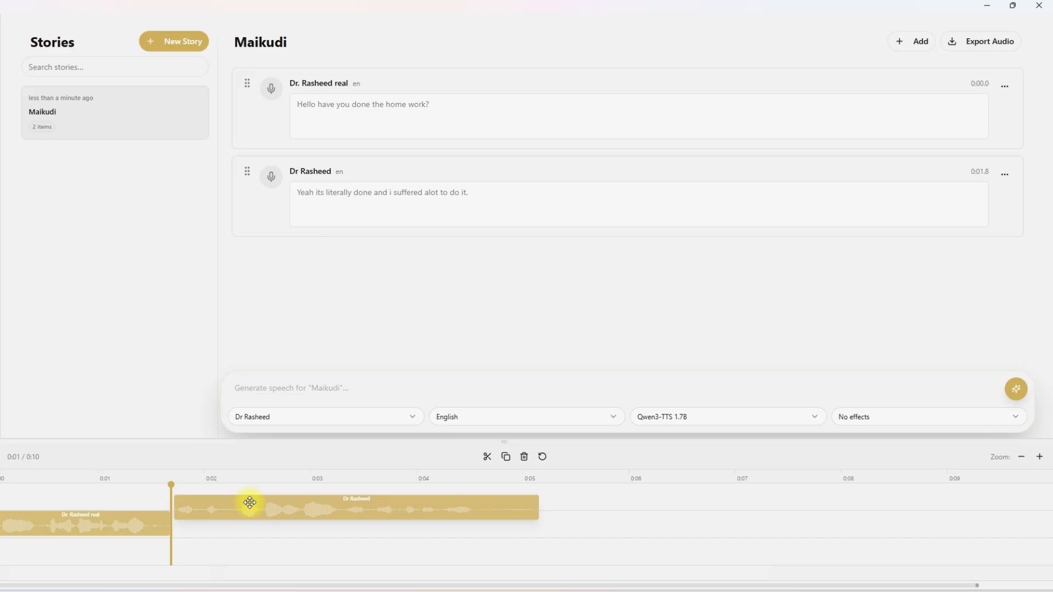
Position the reply clip directly after the first clip on track 0 of the story timeline, and play the story from the start.
mouse_move(249, 503)
mouse_down()
mouse_move(217, 500)
mouse_move(241, 500)
mouse_up()
drag(305, 481, 306, 503)
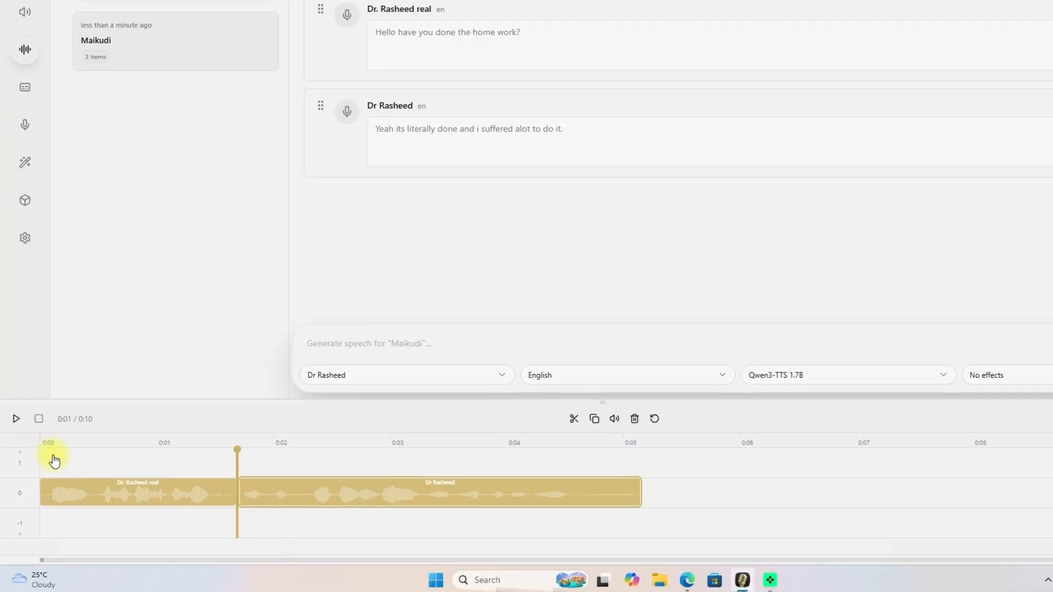
click(48, 473)
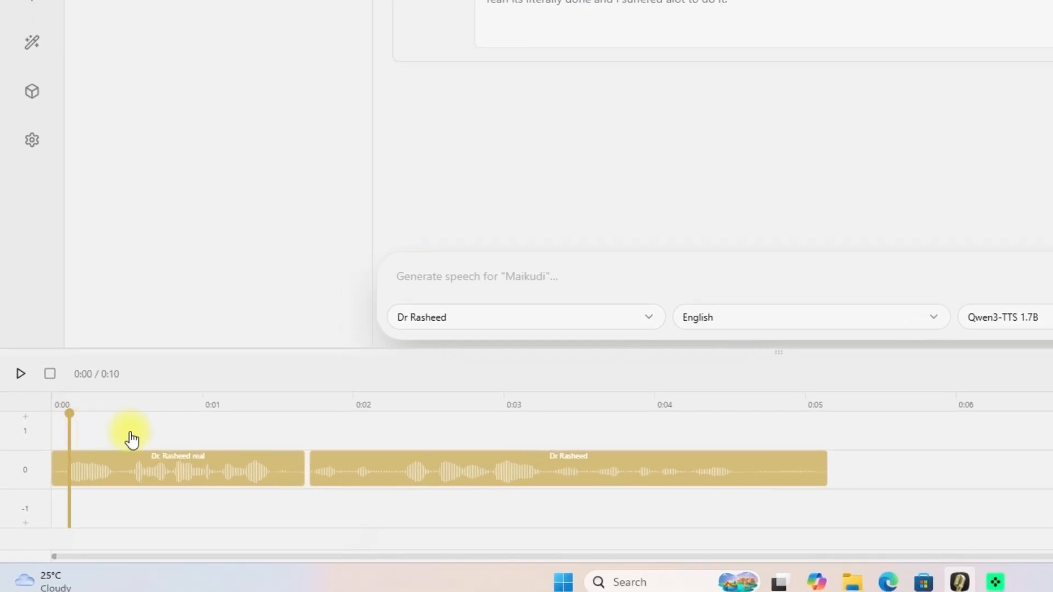
key(space)
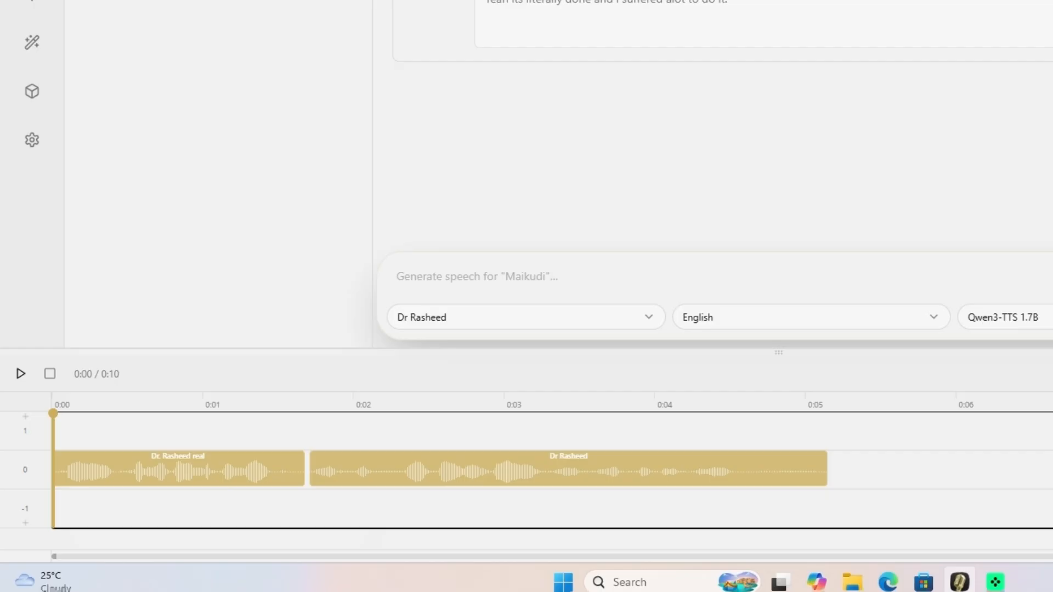
Look through the Captures, Voices and Effects pages, pausing the audio playback along the way.
click(32, 1)
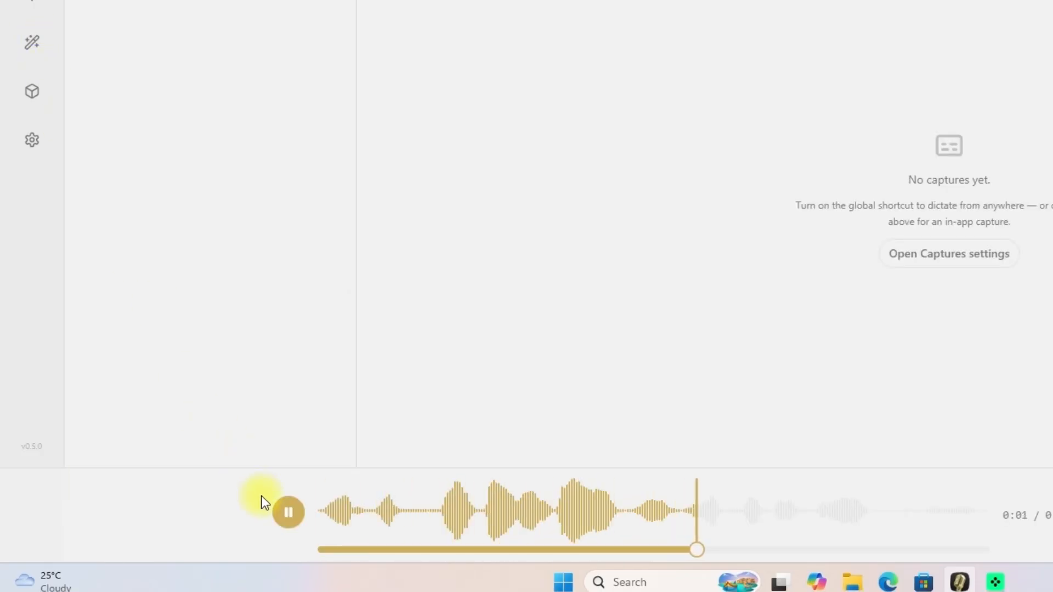
click(287, 511)
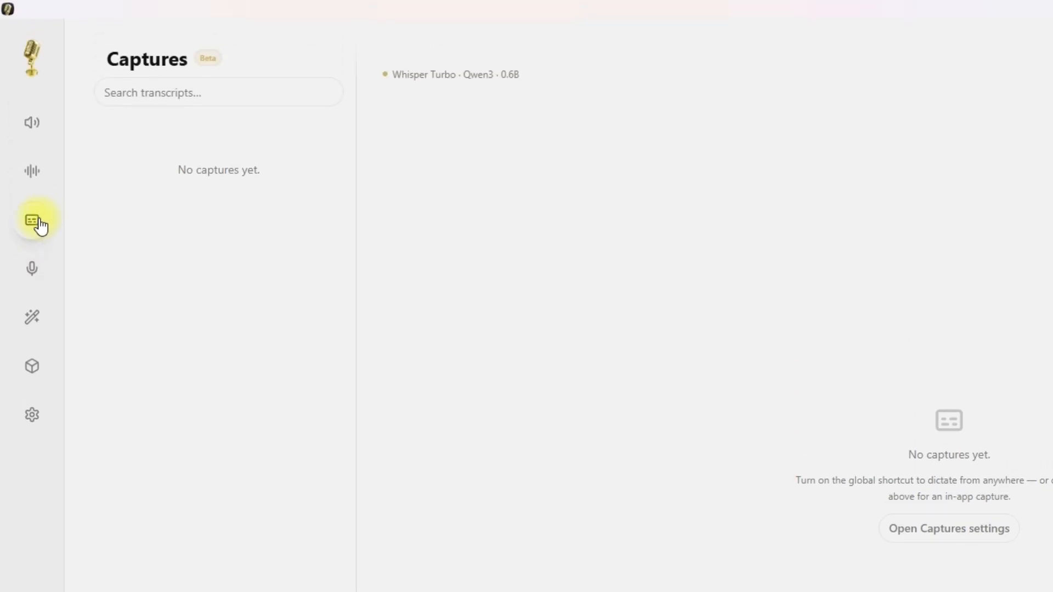
click(34, 241)
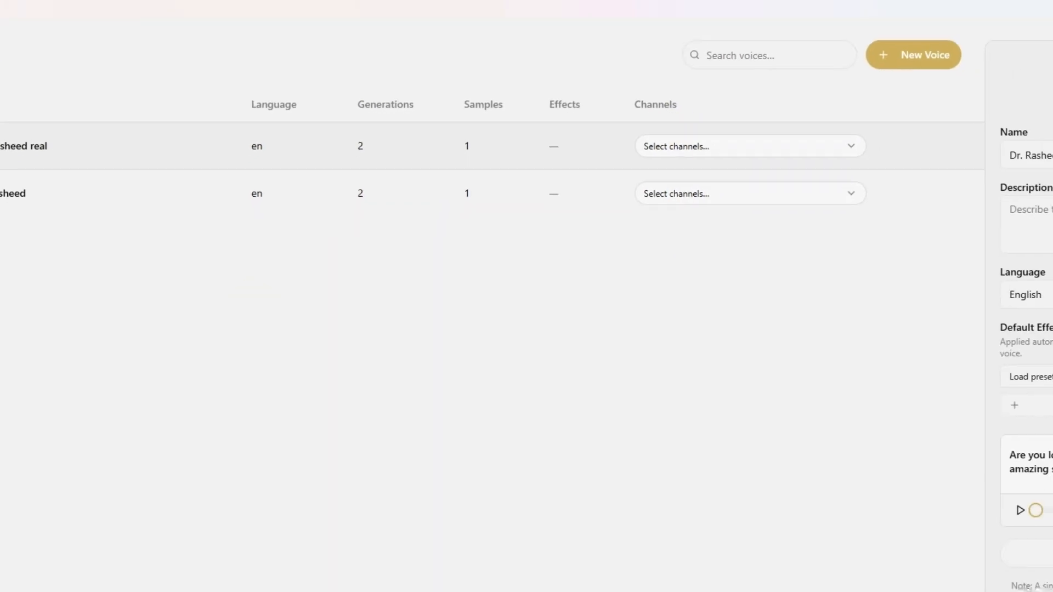
click(5, 226)
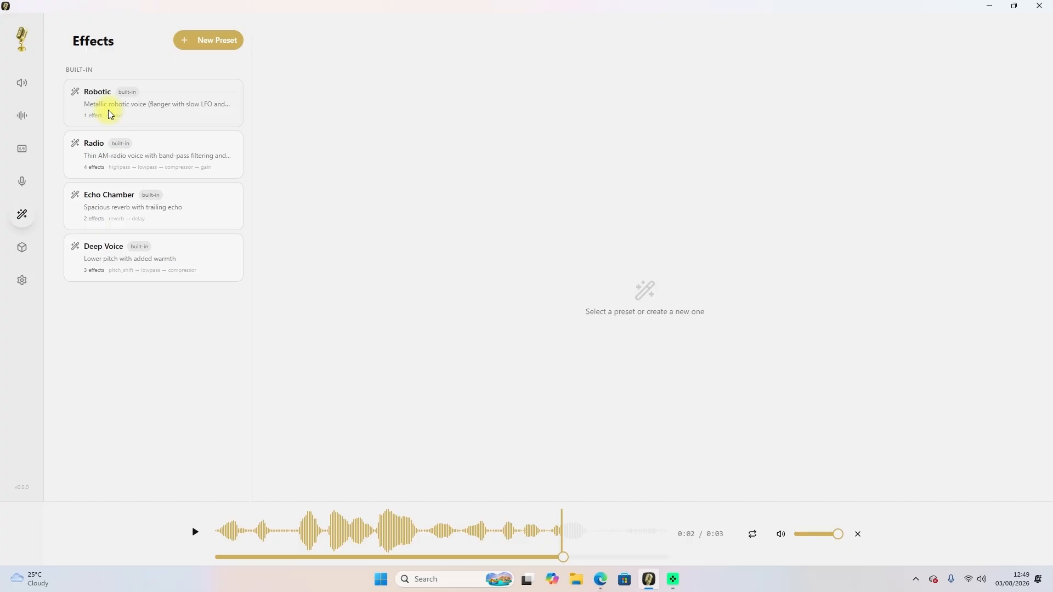